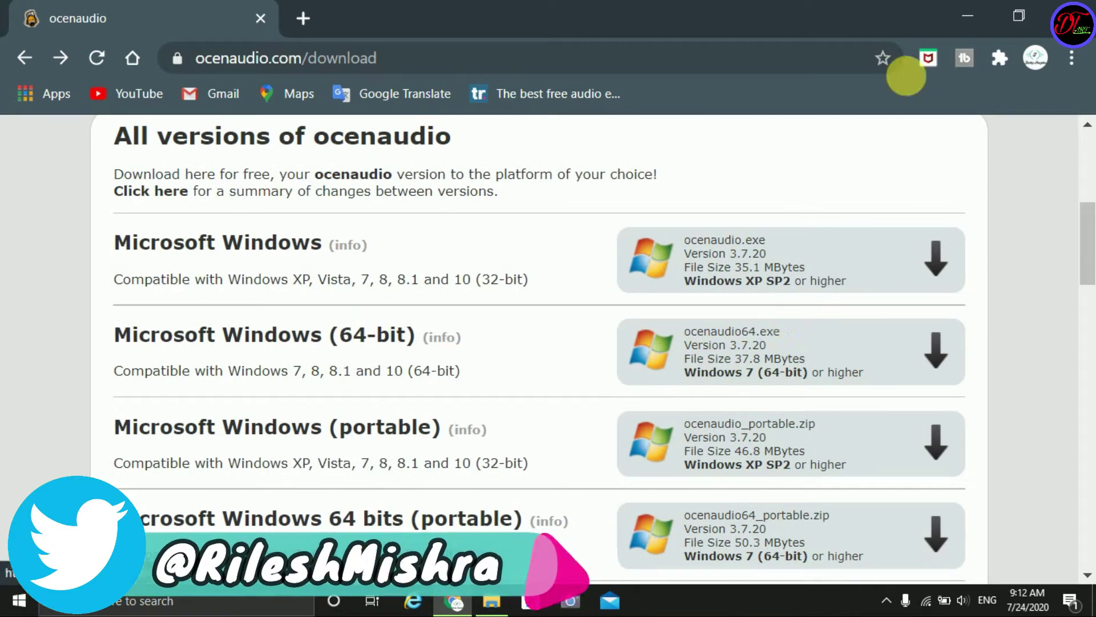
Switch from the browser to the Software folder in File Explorer and run the ocenaudio_win64_3.7.20 installer
{"action": "left_click", "coordinate": [967, 16]}
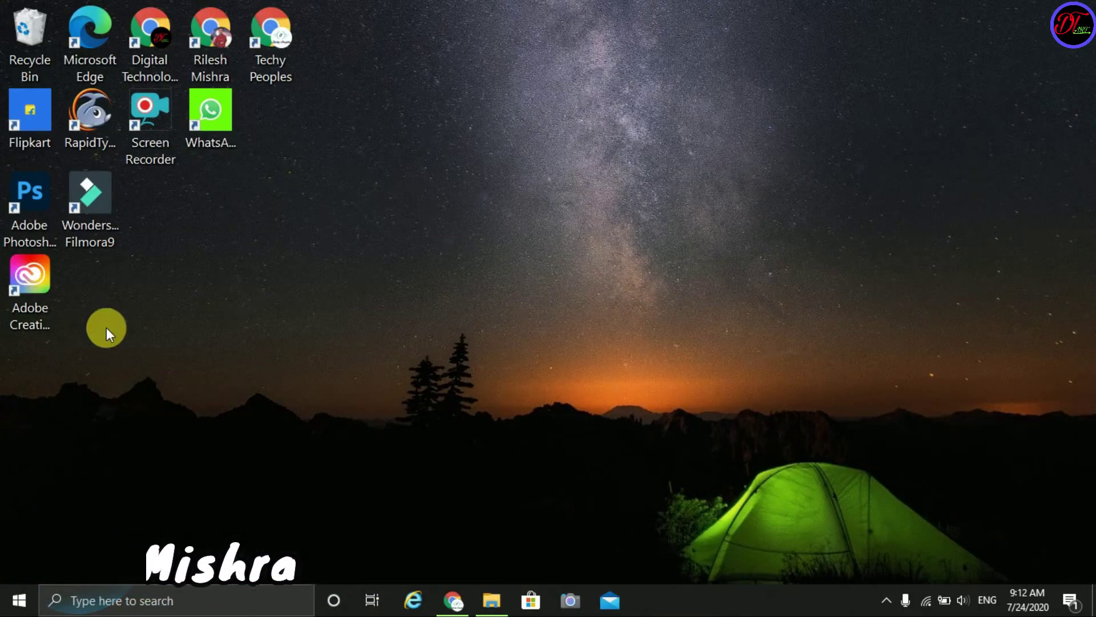
{"action": "left_click", "coordinate": [505, 608]}
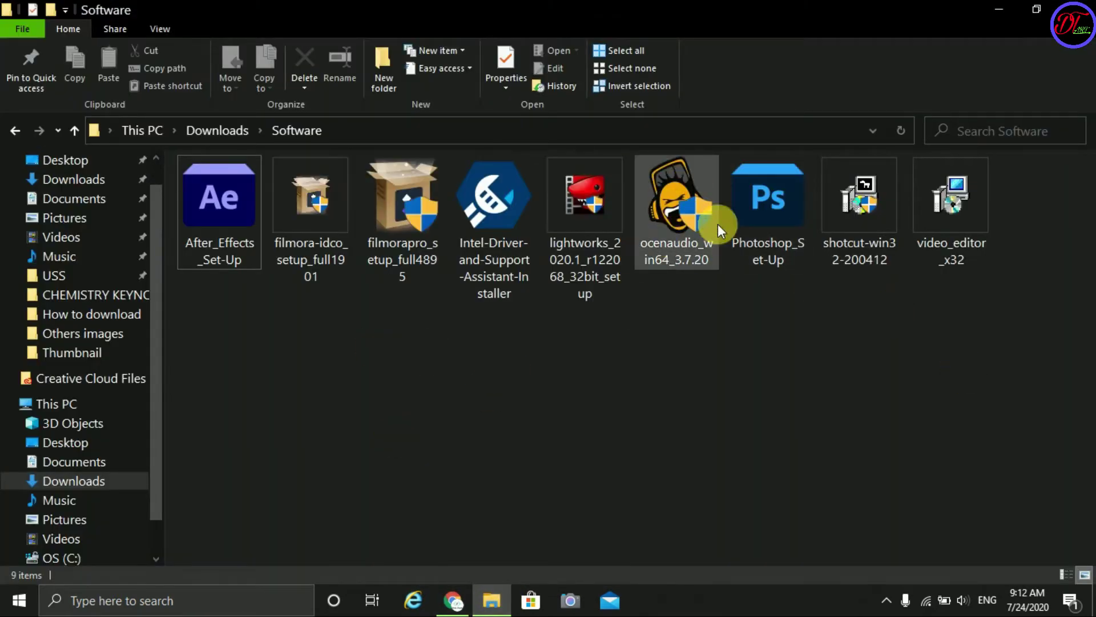
{"action": "double_click", "coordinate": [664, 238]}
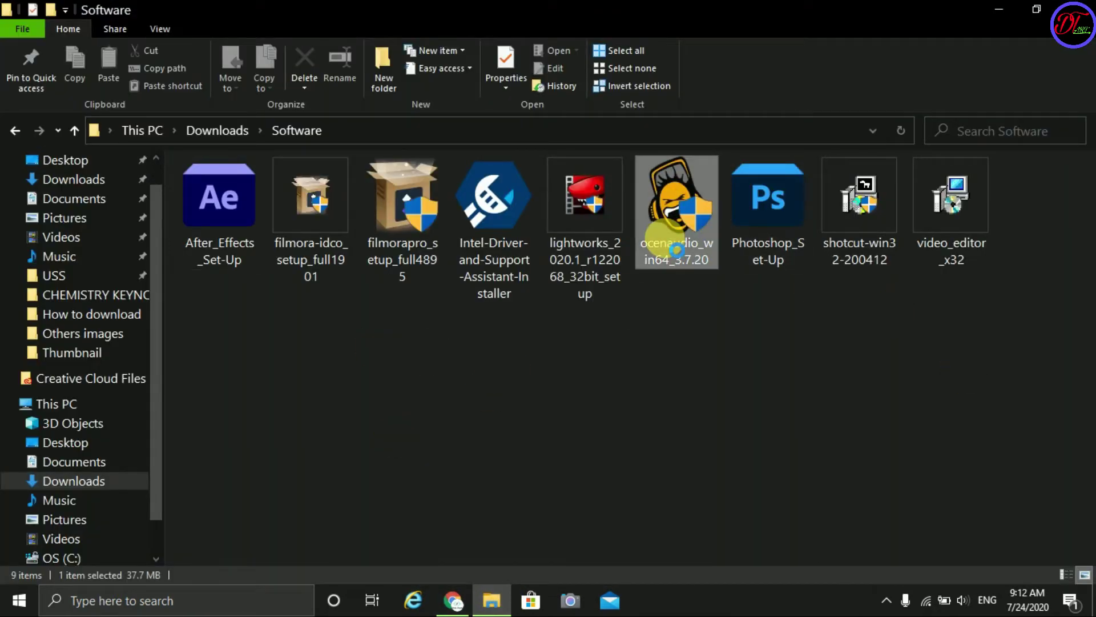
{"action": "left_click", "coordinate": [998, 9]}
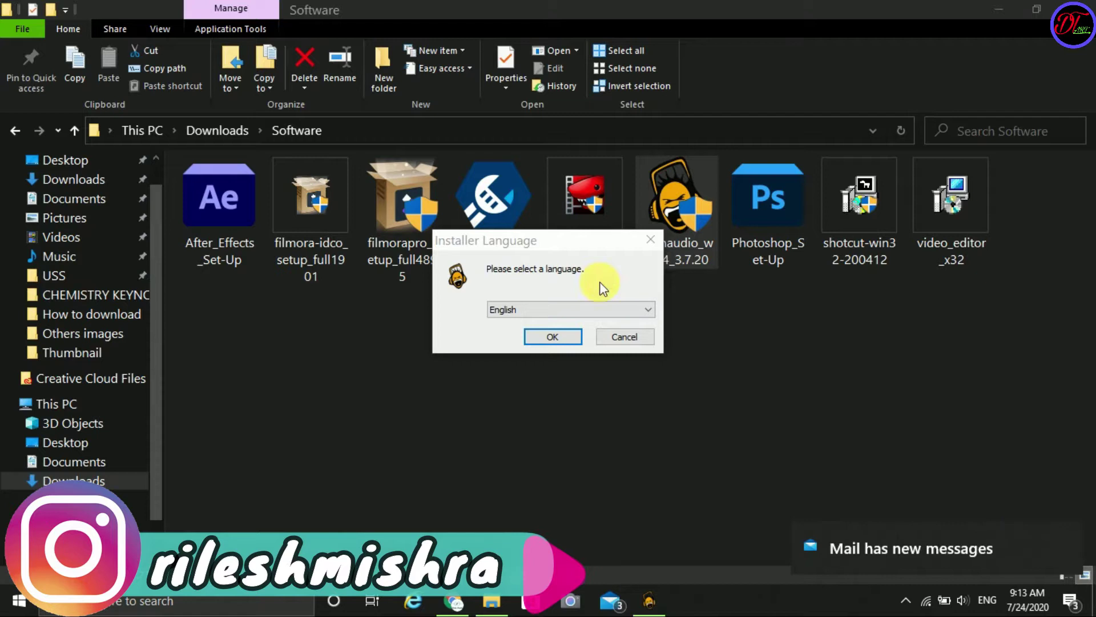
Confirm English as the installer language and minimize the Software folder window
{"action": "left_click", "coordinate": [649, 309]}
{"action": "left_click", "coordinate": [467, 337]}
{"action": "left_click", "coordinate": [542, 336]}
{"action": "left_click", "coordinate": [988, 6]}
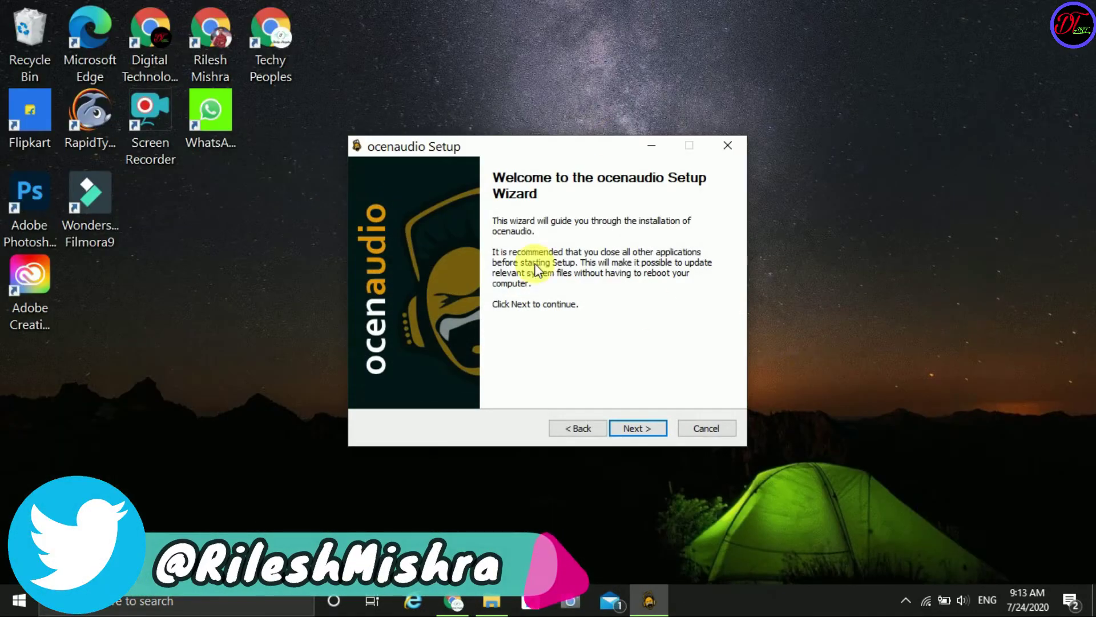
Review and accept the license agreement, and keep the installation set to "Install just for me"
{"action": "left_click", "coordinate": [634, 429]}
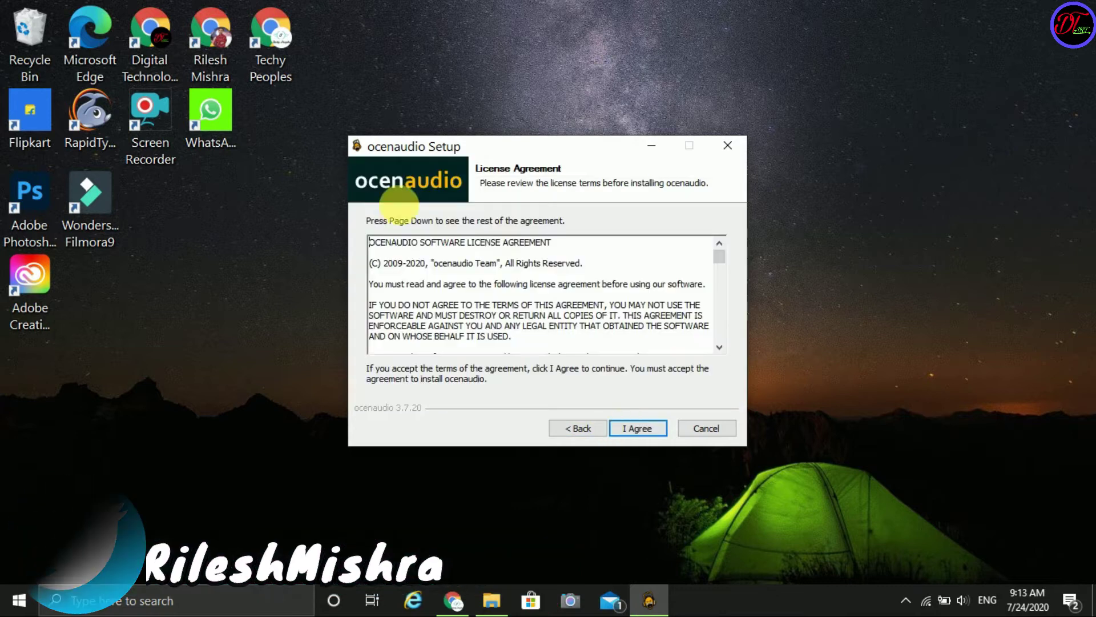
{"action": "left_click_drag", "start_coordinate": [721, 258], "coordinate": [695, 363]}
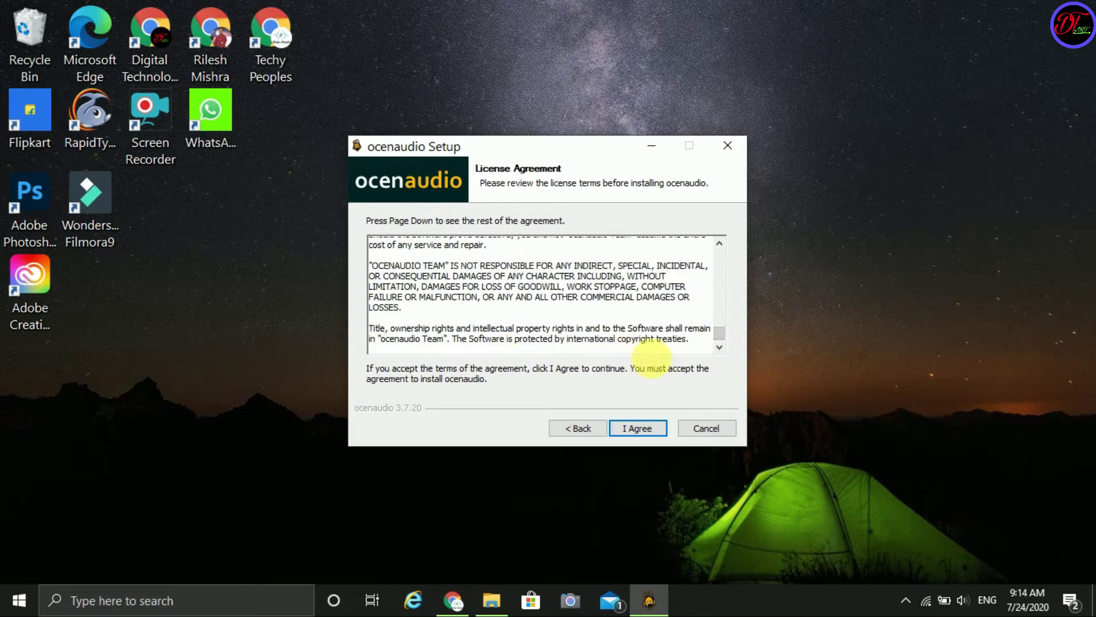
{"action": "left_click", "coordinate": [637, 428]}
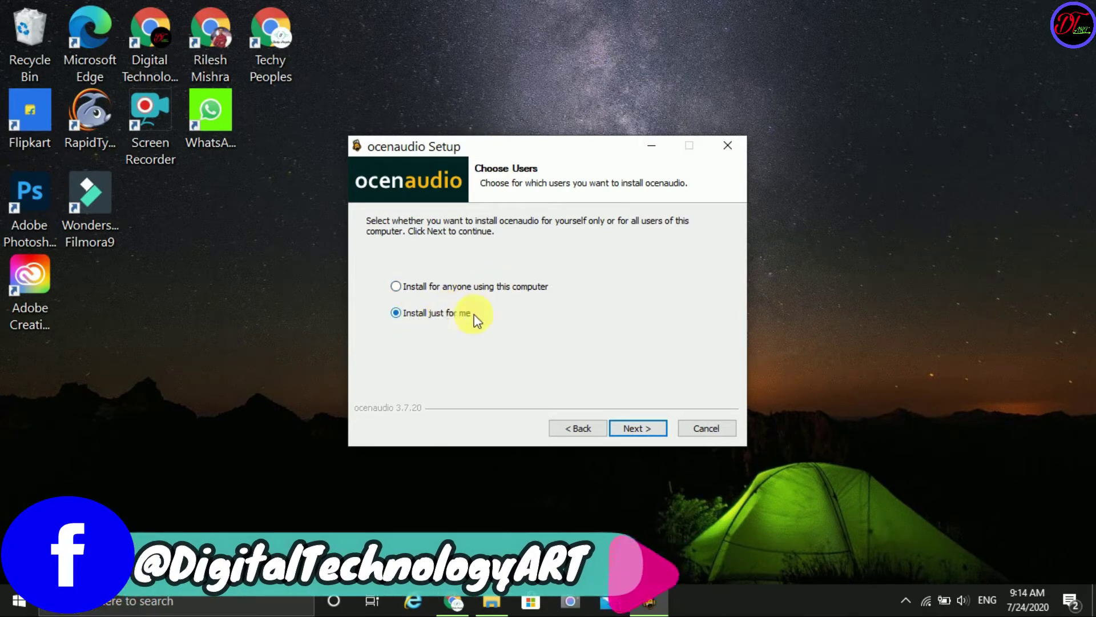
{"action": "left_click", "coordinate": [639, 430]}
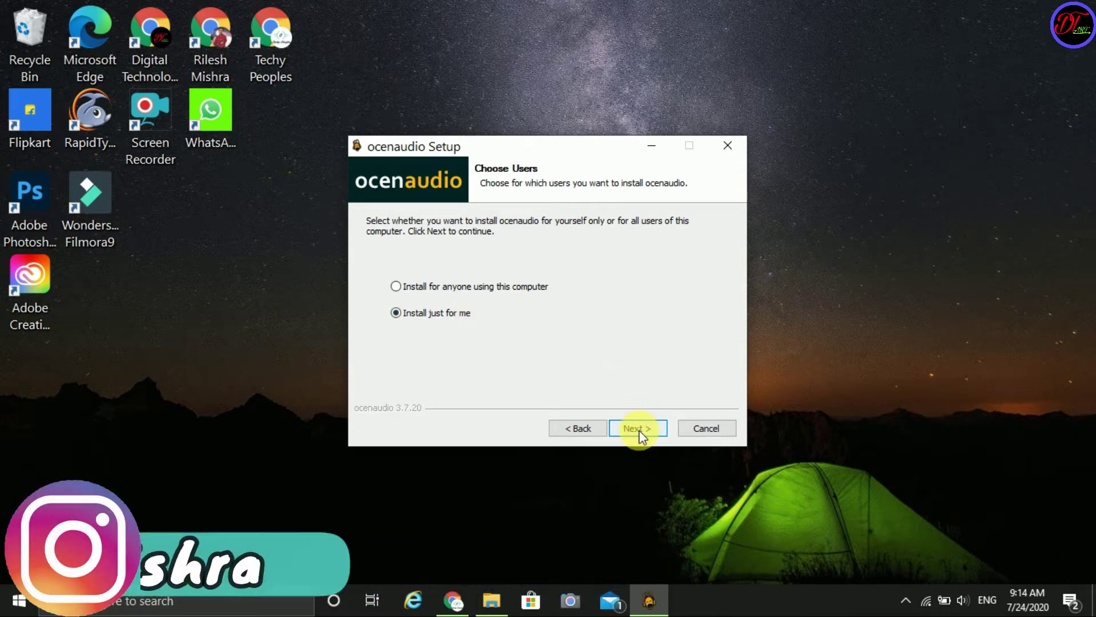
Set the destination to the user's Downloads folder and install ocenaudio, finishing the setup wizard
{"action": "left_click", "coordinate": [690, 333]}
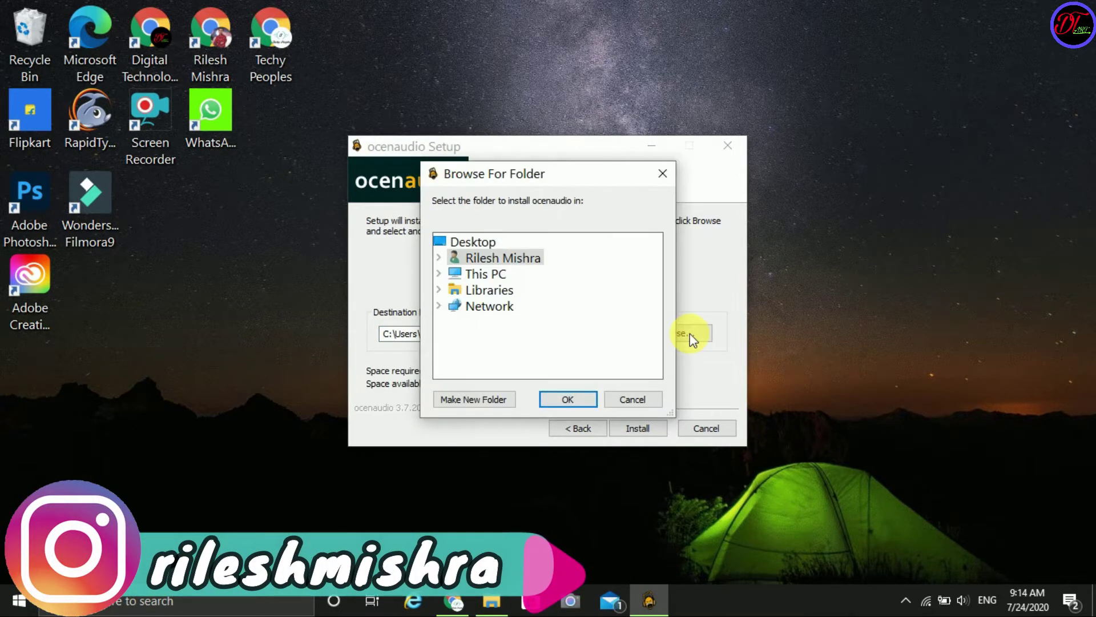
{"action": "double_click", "coordinate": [478, 258]}
{"action": "scroll", "coordinate": [571, 308], "scroll_direction": "down", "scroll_amount": 2}
{"action": "left_click", "coordinate": [524, 335]}
{"action": "scroll", "coordinate": [631, 257], "scroll_direction": "down", "scroll_amount": 1}
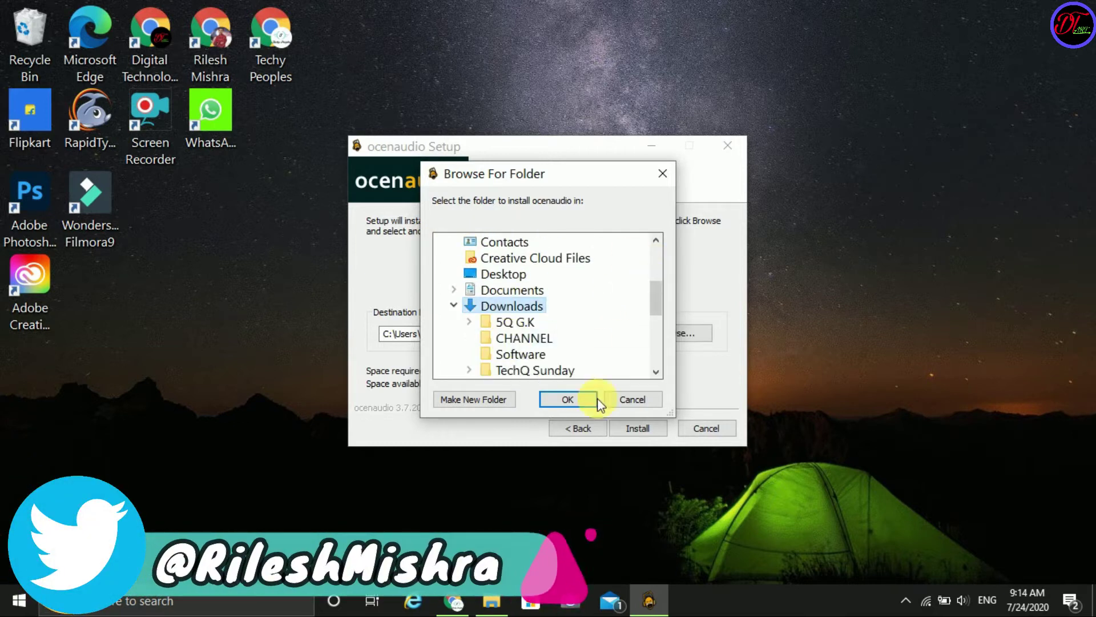
{"action": "key", "text": "Return"}
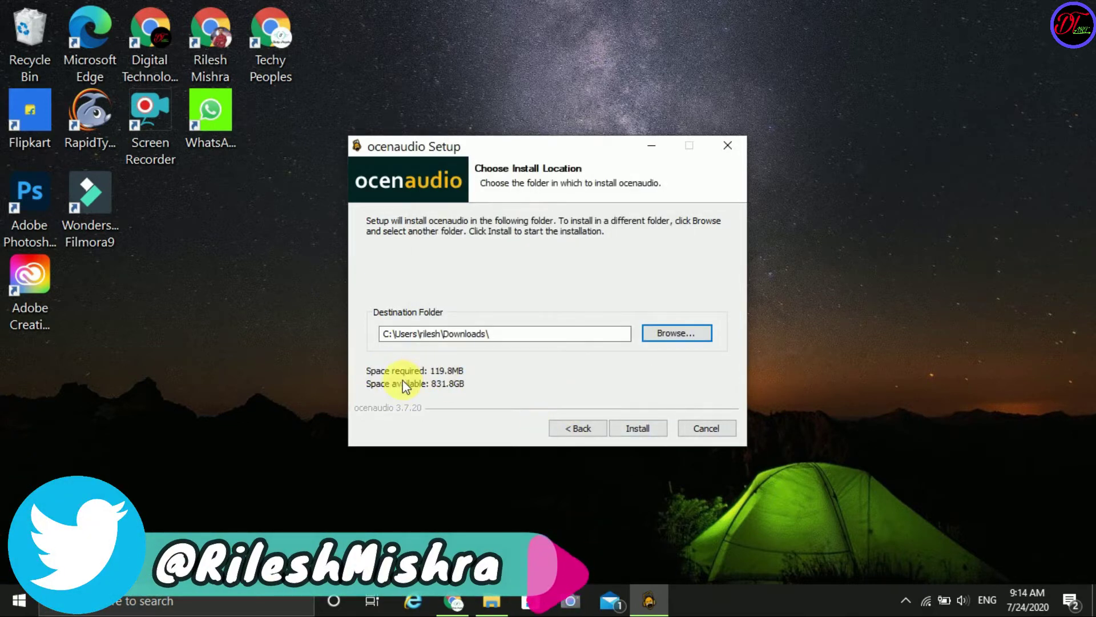
{"action": "left_click", "coordinate": [638, 428]}
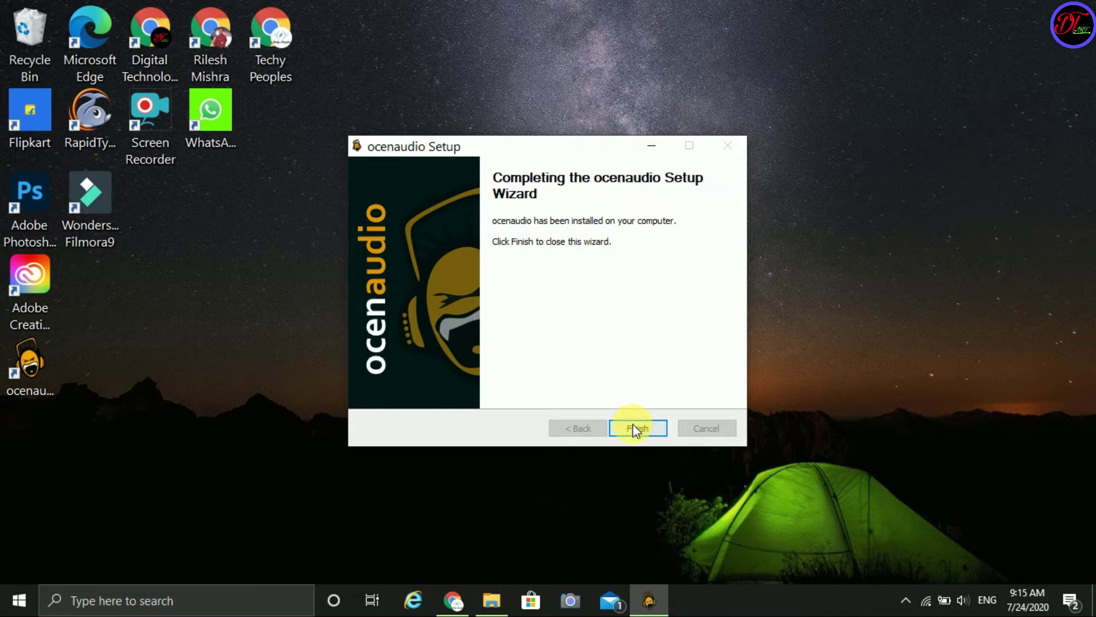
{"action": "left_click", "coordinate": [636, 430]}
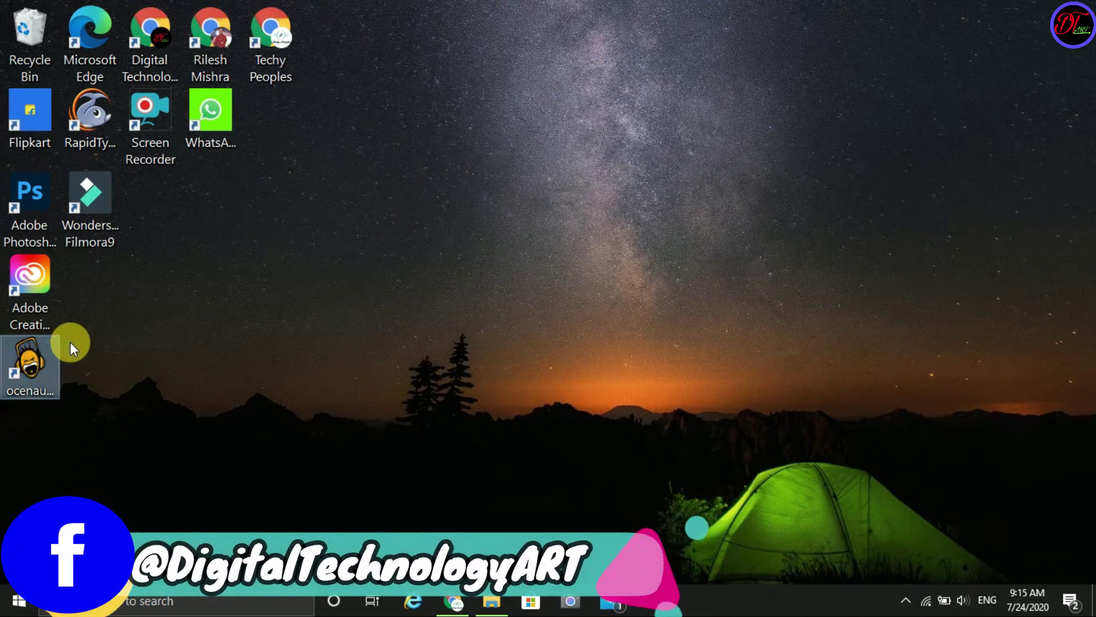
Move the ocenaudio desktop shortcut beside the Adobe Creative Cloud one and launch ocenaudio in a maximized window
{"action": "left_click_drag", "start_coordinate": [36, 355], "coordinate": [102, 280]}
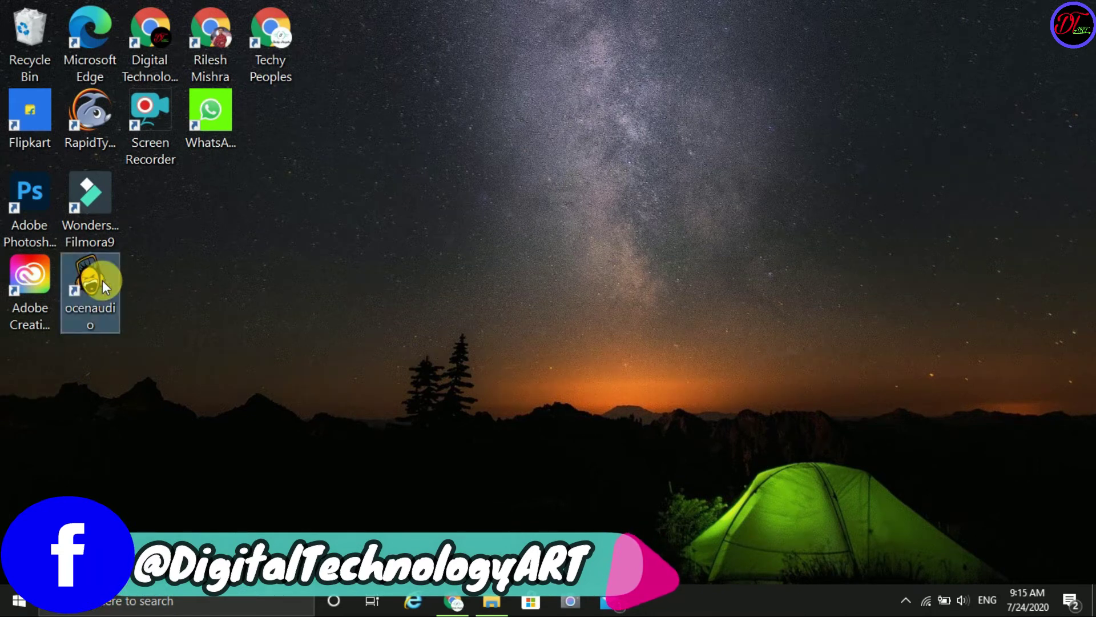
{"action": "double_click", "coordinate": [102, 280]}
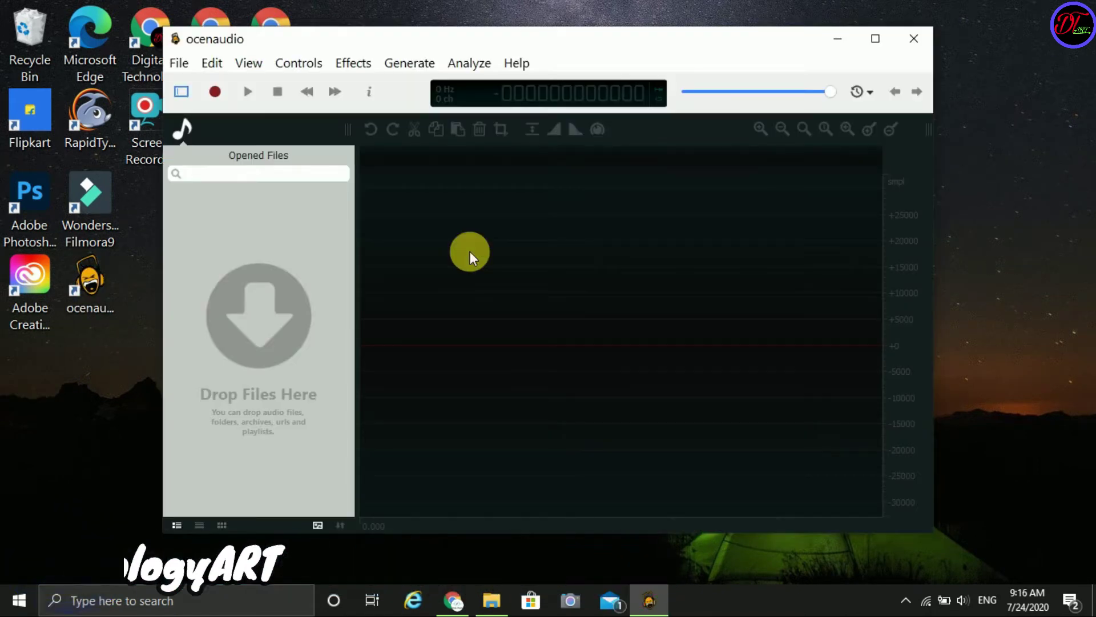
{"action": "left_click", "coordinate": [876, 38]}
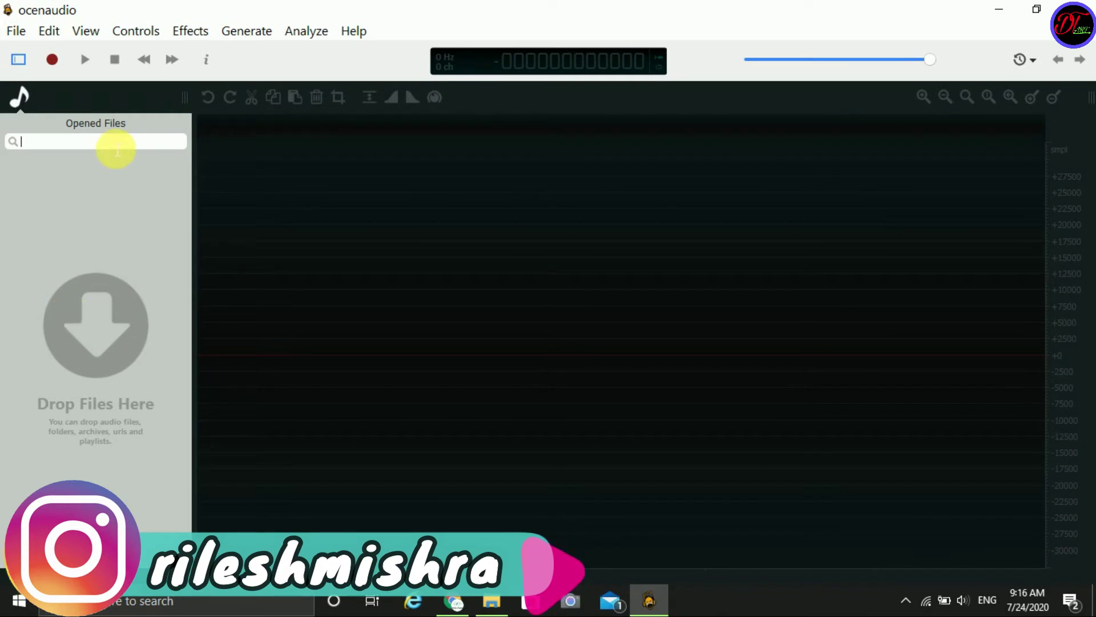
Try a search for "demo" in the opened files list and clear the search text
{"action": "type", "text": "demo"}
{"action": "key", "text": "BackSpace"}
{"action": "key", "text": "BackSpace"}
{"action": "key", "text": "BackSpace"}
{"action": "key", "text": "BackSpace"}
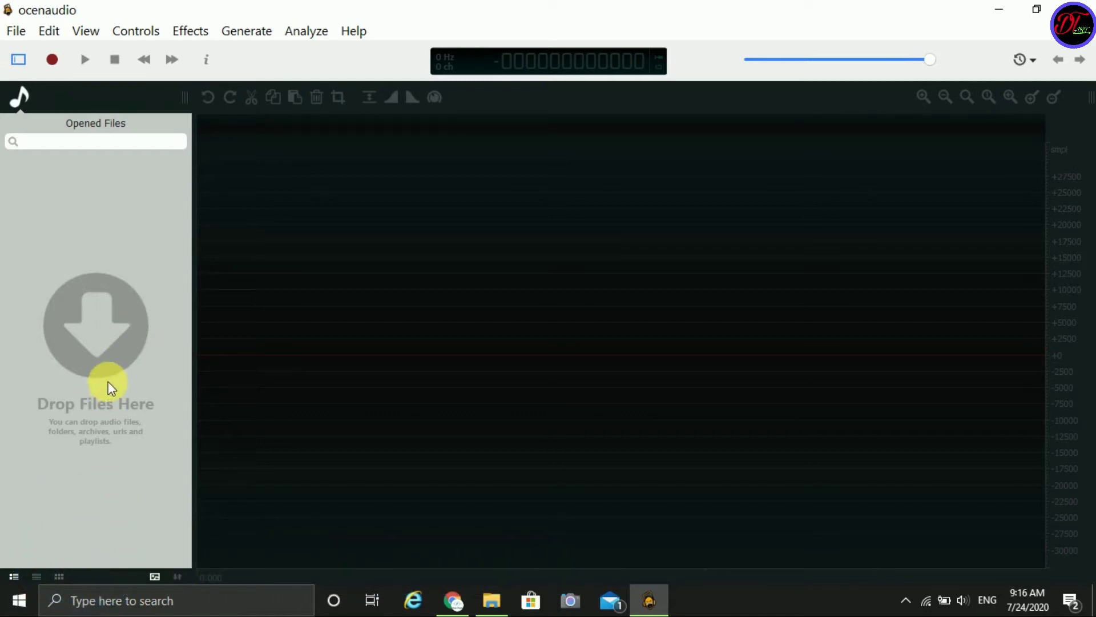
{"action": "key", "text": "ctrl+n"}
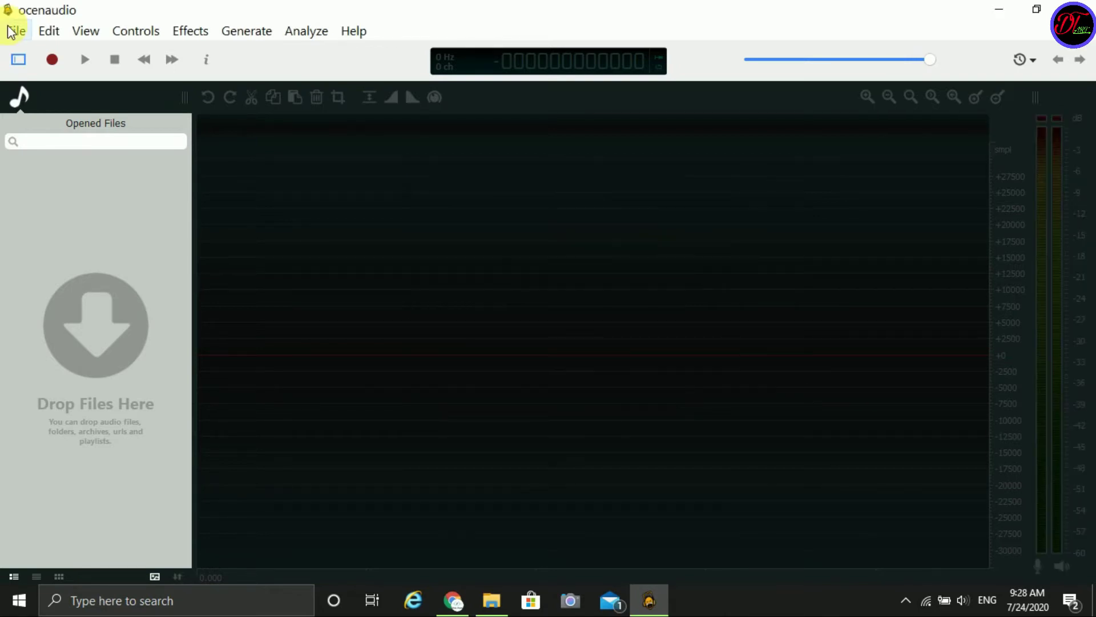
Open the bensound-dreams sound file from the personal subfolder of the Music folder
{"action": "left_click", "coordinate": [12, 31]}
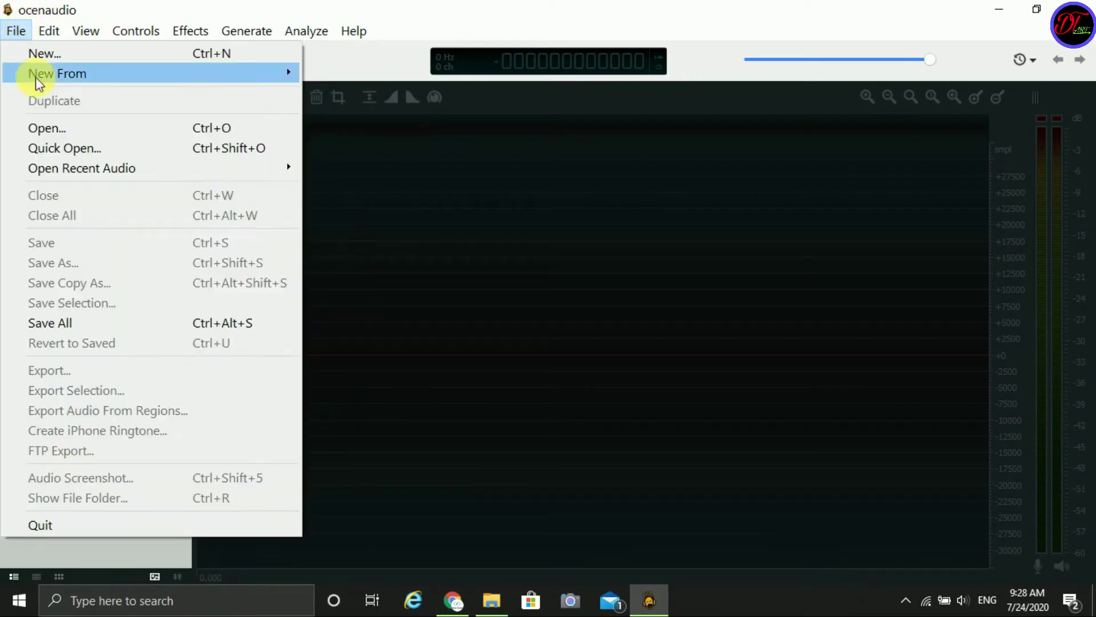
{"action": "left_click", "coordinate": [40, 129]}
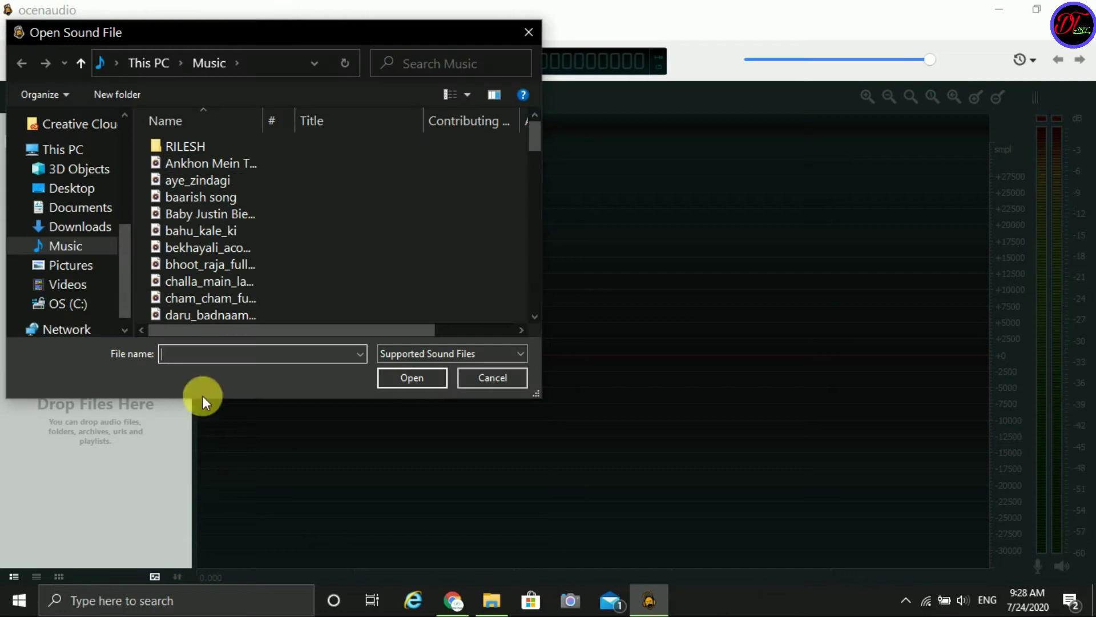
{"action": "mouse_move", "coordinate": [533, 132]}
{"action": "left_mouse_down"}
{"action": "mouse_move", "coordinate": [526, 193]}
{"action": "mouse_move", "coordinate": [509, 211]}
{"action": "mouse_move", "coordinate": [505, 300]}
{"action": "mouse_move", "coordinate": [533, 182]}
{"action": "mouse_move", "coordinate": [525, 126]}
{"action": "left_mouse_up"}
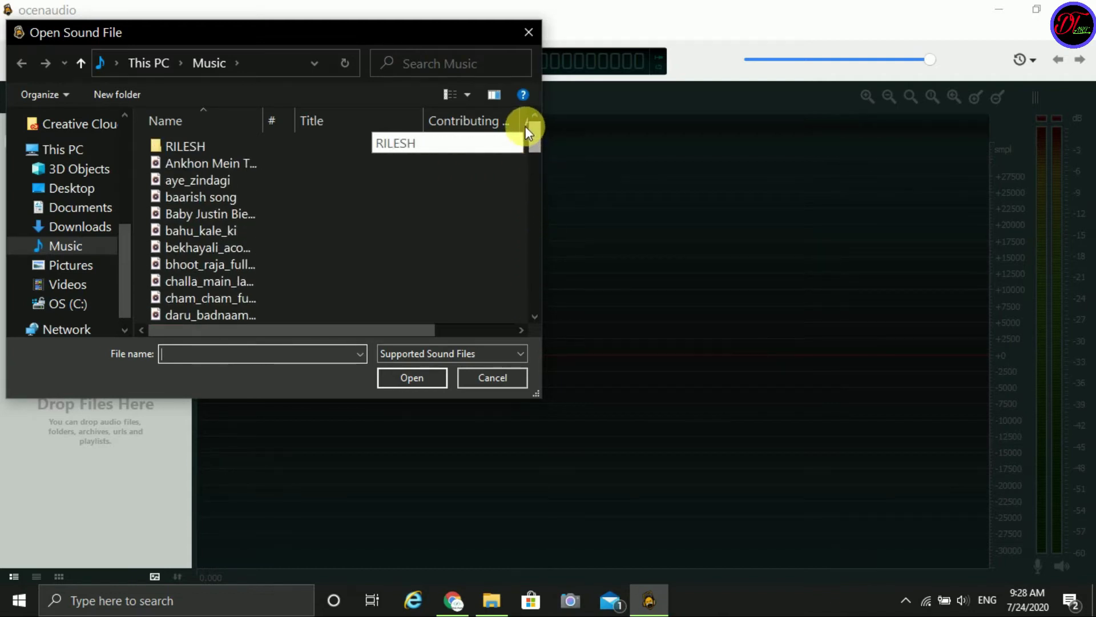
{"action": "left_click_drag", "start_coordinate": [538, 163], "coordinate": [530, 193]}
{"action": "left_click", "coordinate": [200, 200]}
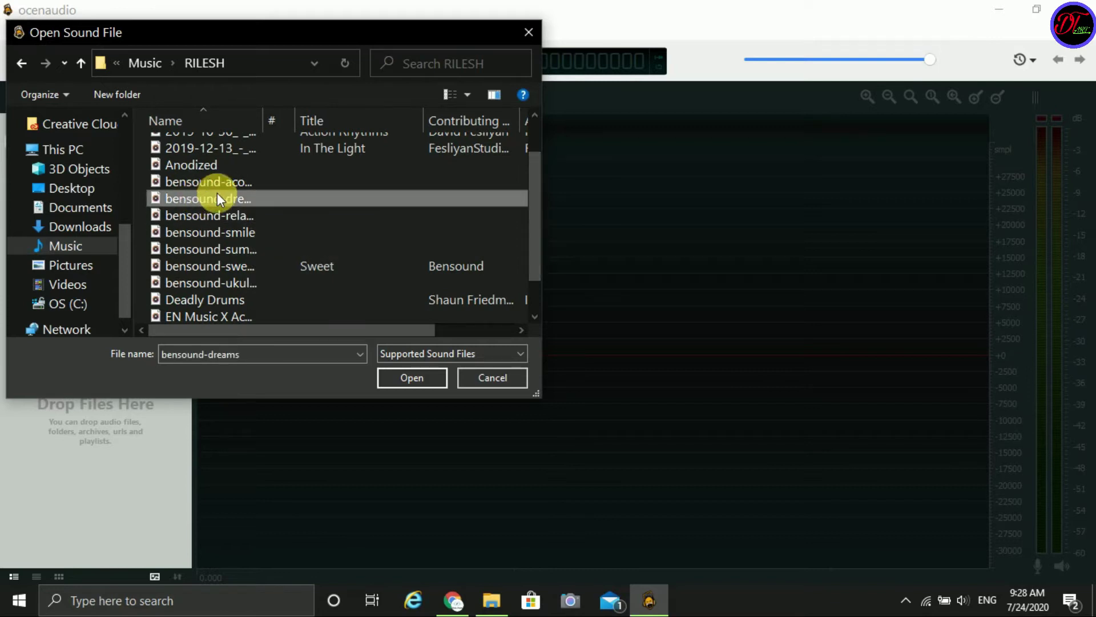
{"action": "left_click", "coordinate": [395, 379]}
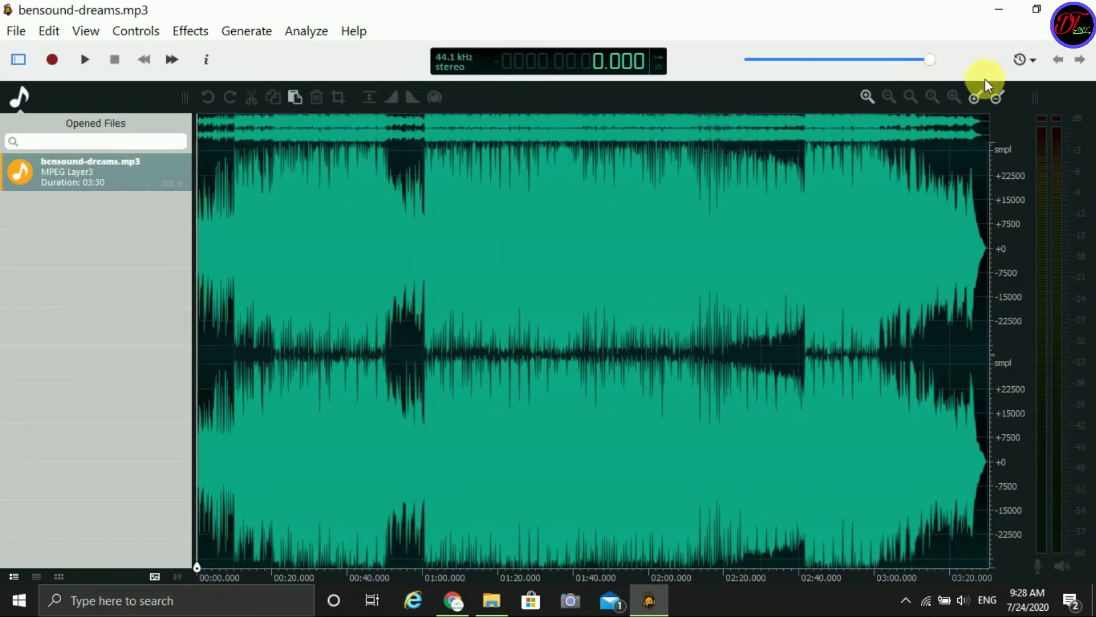
Zoom the waveform out vertically with its amplitude scale shifted, and narrow the Opened Files panel slightly
{"action": "left_click", "coordinate": [999, 99]}
{"action": "left_click", "coordinate": [999, 99]}
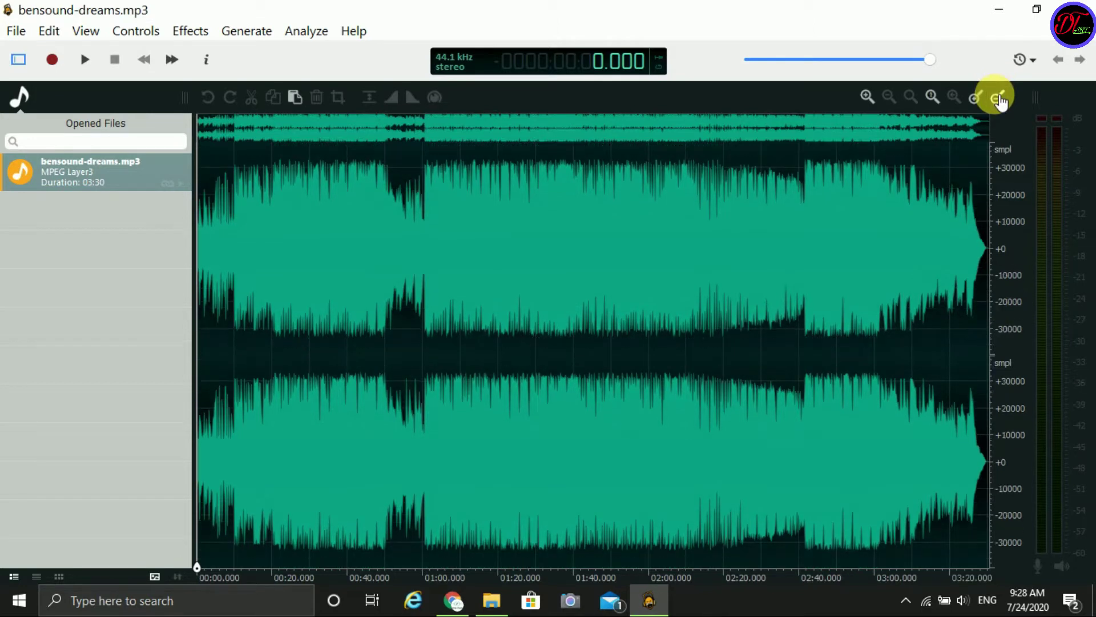
{"action": "left_click", "coordinate": [999, 99]}
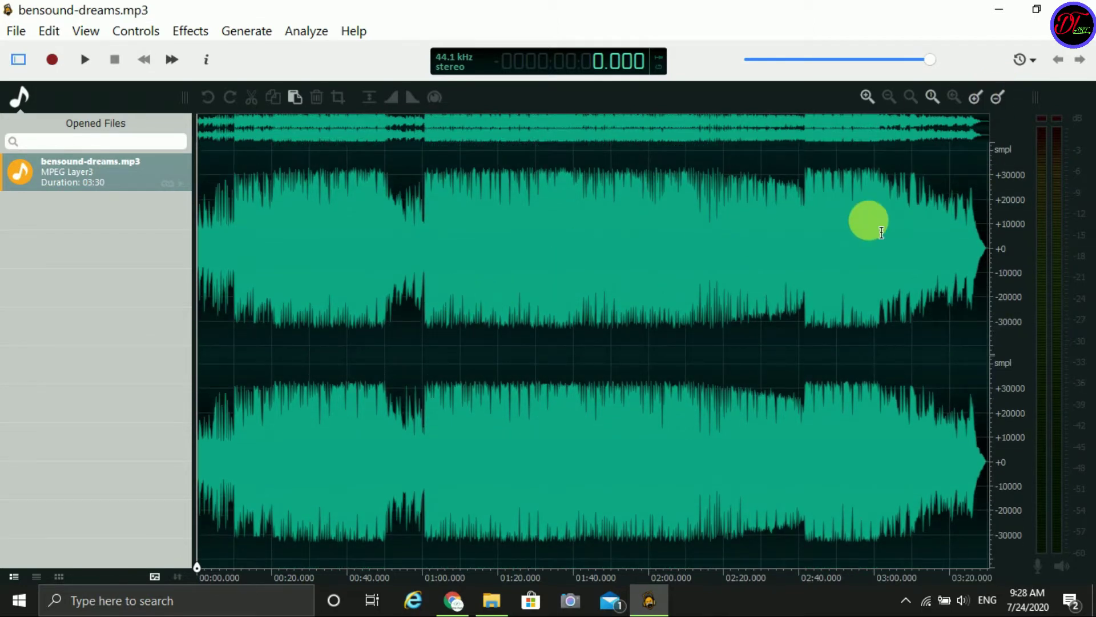
{"action": "scroll", "coordinate": [996, 171], "scroll_direction": "up", "scroll_amount": 5}
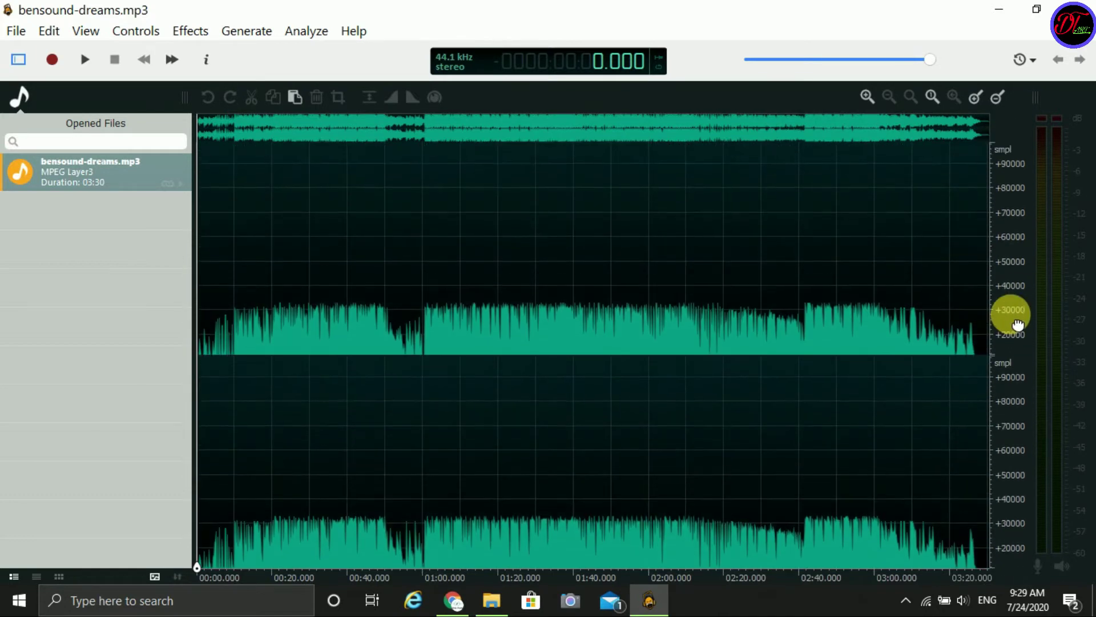
{"action": "left_click_drag", "start_coordinate": [1017, 324], "coordinate": [1012, 207]}
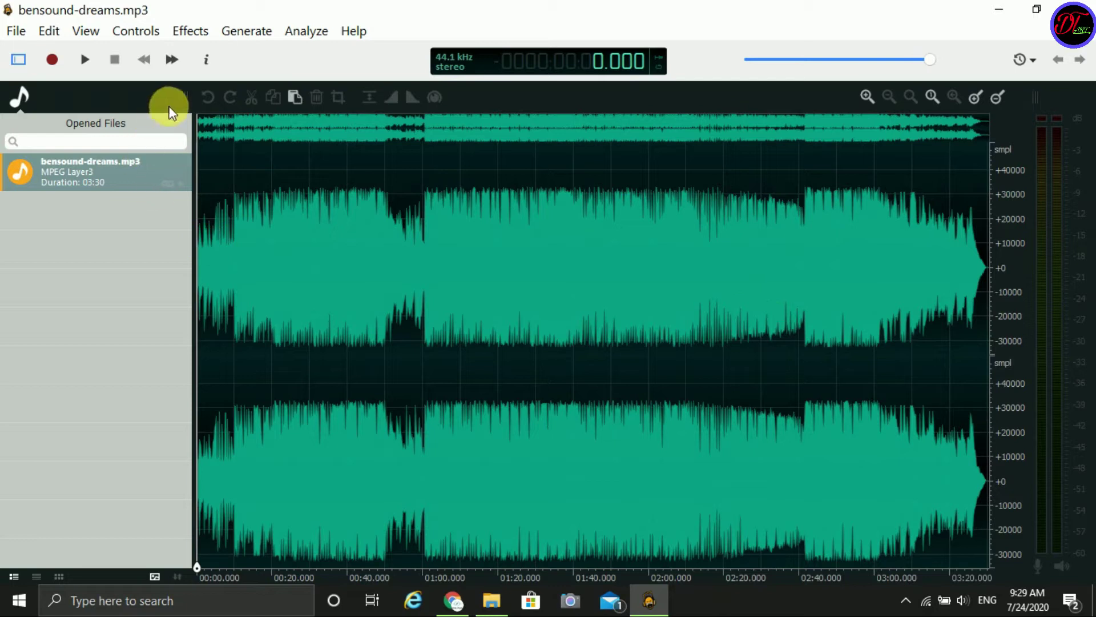
{"action": "mouse_move", "coordinate": [194, 104]}
{"action": "left_mouse_down"}
{"action": "mouse_move", "coordinate": [420, 102]}
{"action": "mouse_move", "coordinate": [101, 100]}
{"action": "mouse_move", "coordinate": [178, 104]}
{"action": "left_mouse_up"}
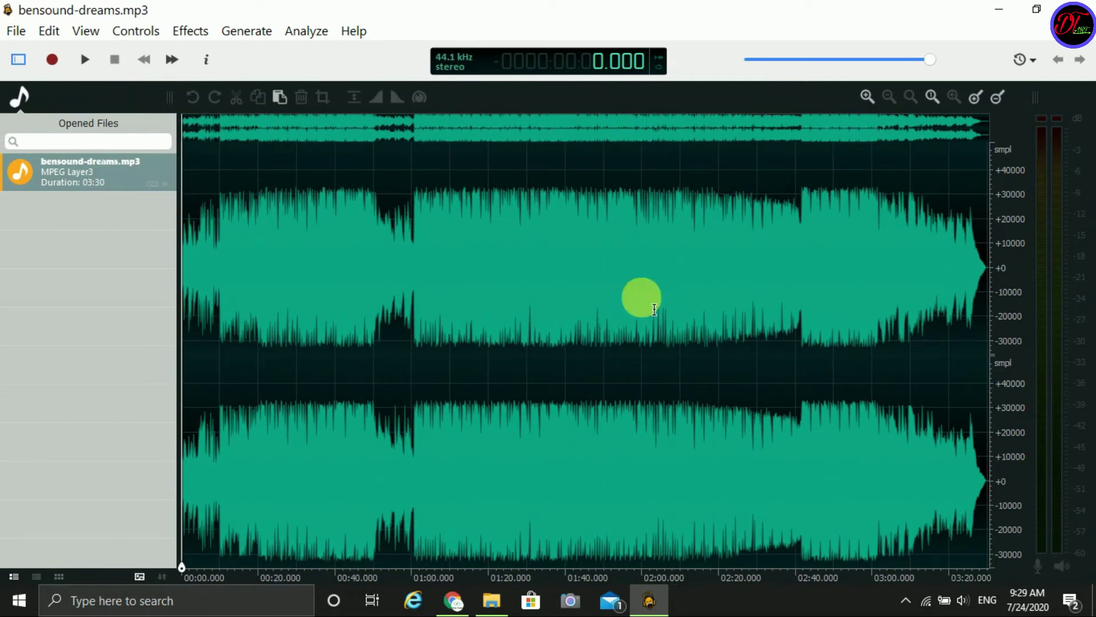
Select both channels from about 0:20 to 1:38 and play the selection, pausing at about 0:31
{"action": "left_click_drag", "start_coordinate": [259, 237], "coordinate": [558, 240]}
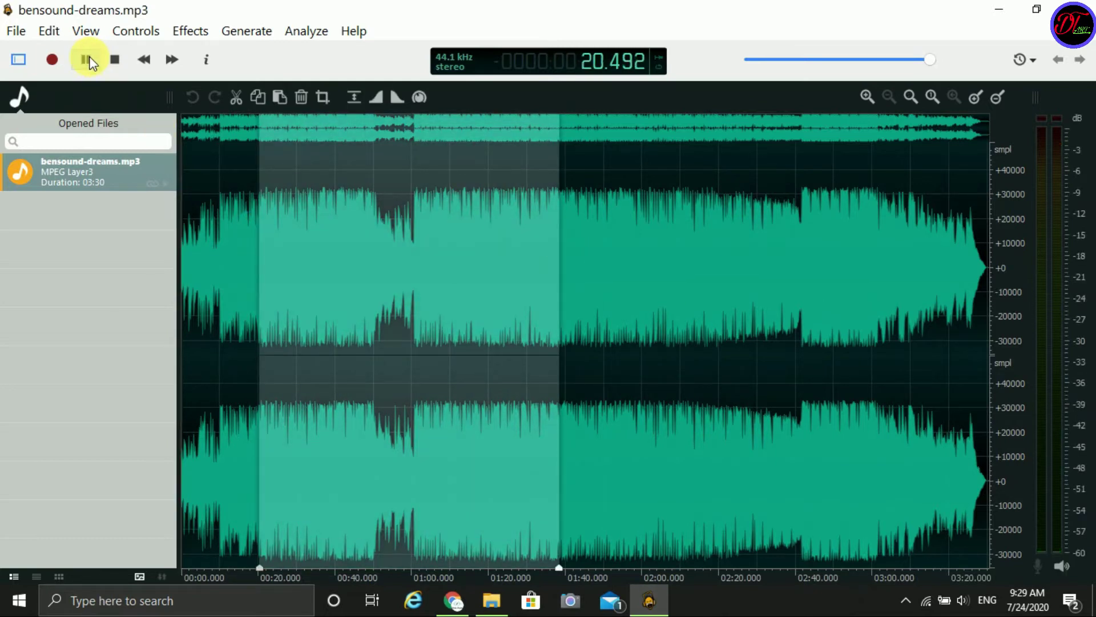
{"action": "left_click", "coordinate": [86, 60]}
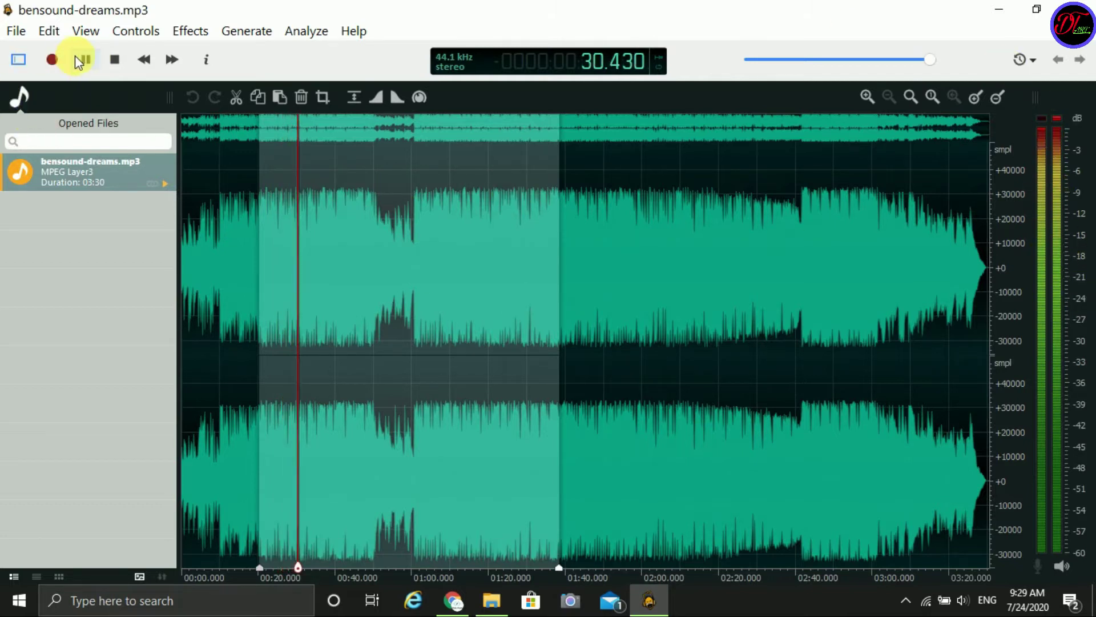
{"action": "left_click", "coordinate": [86, 59]}
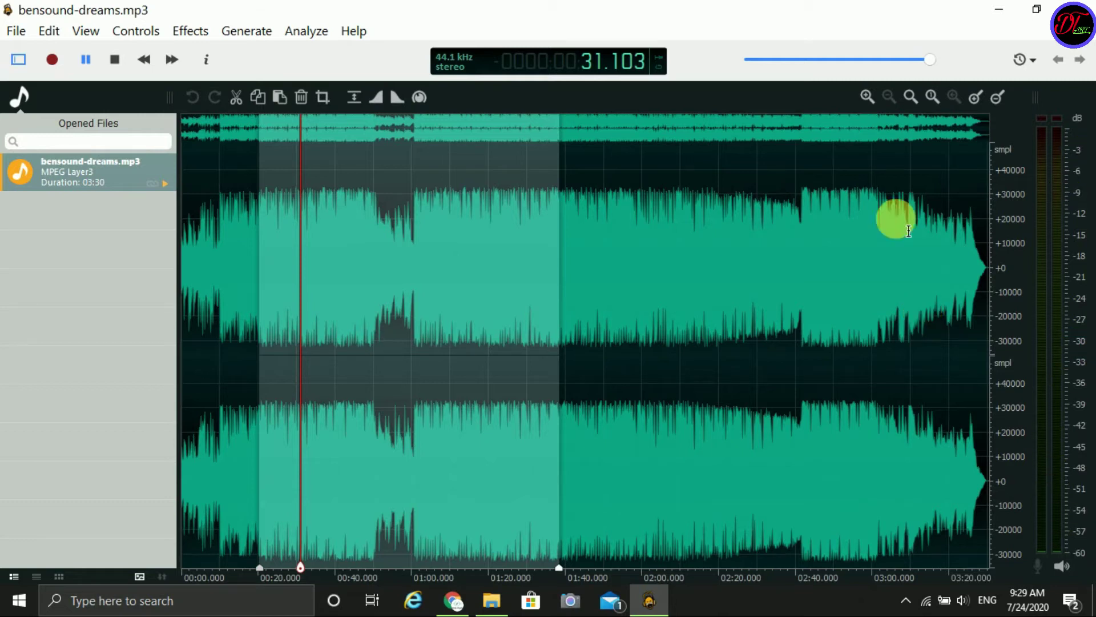
Replace the selection with one covering only the upper channel from about 1:56 to 2:40
{"action": "mouse_move", "coordinate": [392, 276]}
{"action": "left_click", "coordinate": [666, 246]}
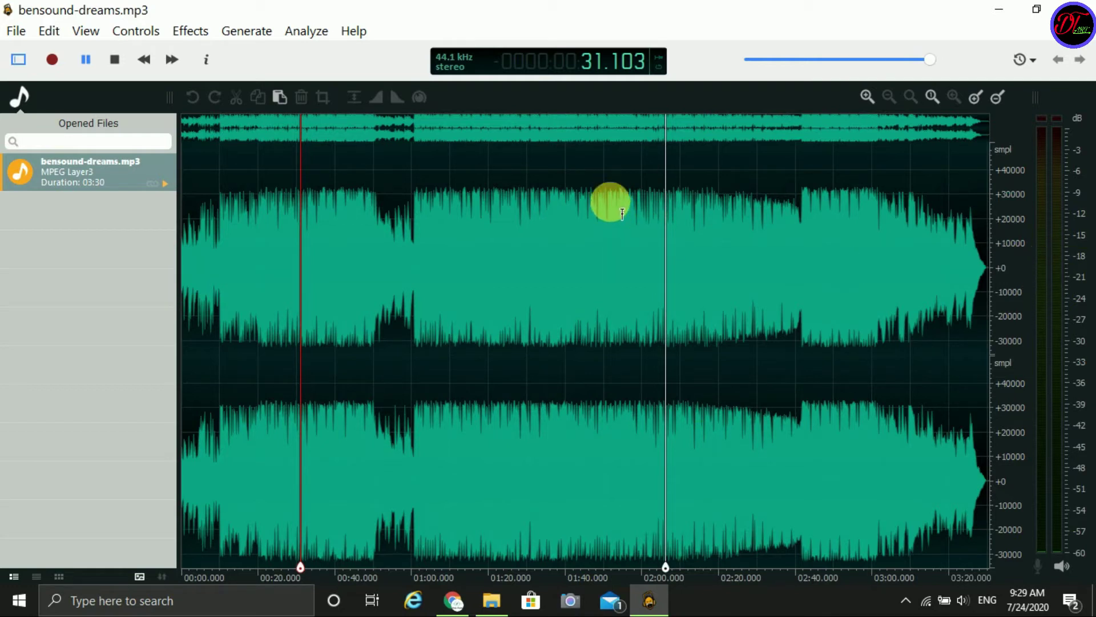
{"action": "mouse_move", "coordinate": [597, 224]}
{"action": "left_mouse_down"}
{"action": "mouse_move", "coordinate": [619, 224]}
{"action": "mouse_move", "coordinate": [611, 210]}
{"action": "left_mouse_up"}
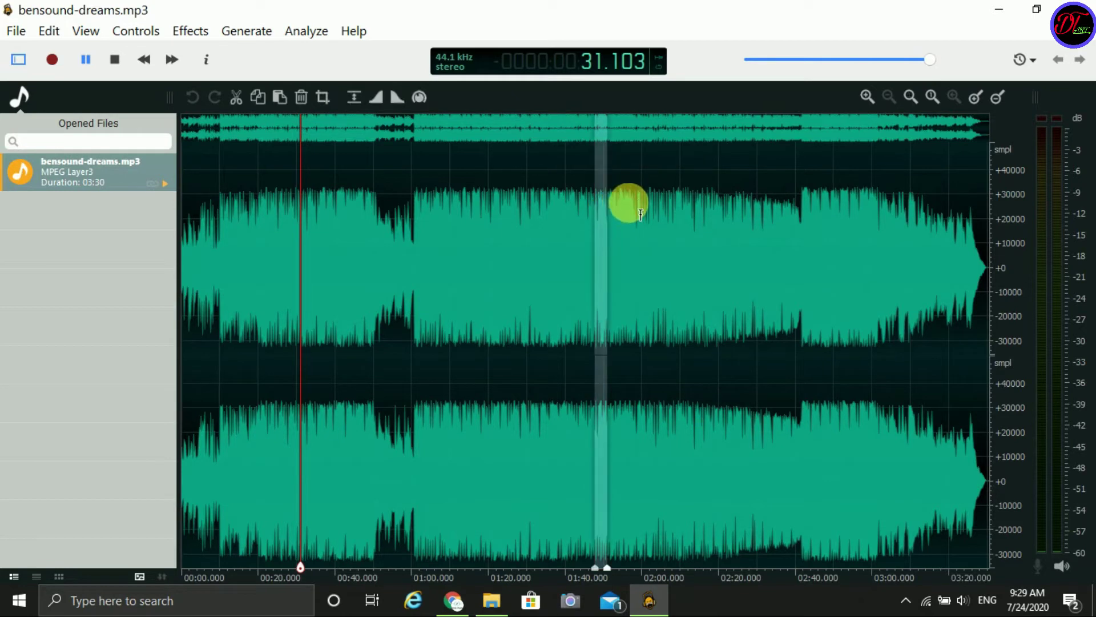
{"action": "left_click_drag", "start_coordinate": [628, 197], "coordinate": [799, 189]}
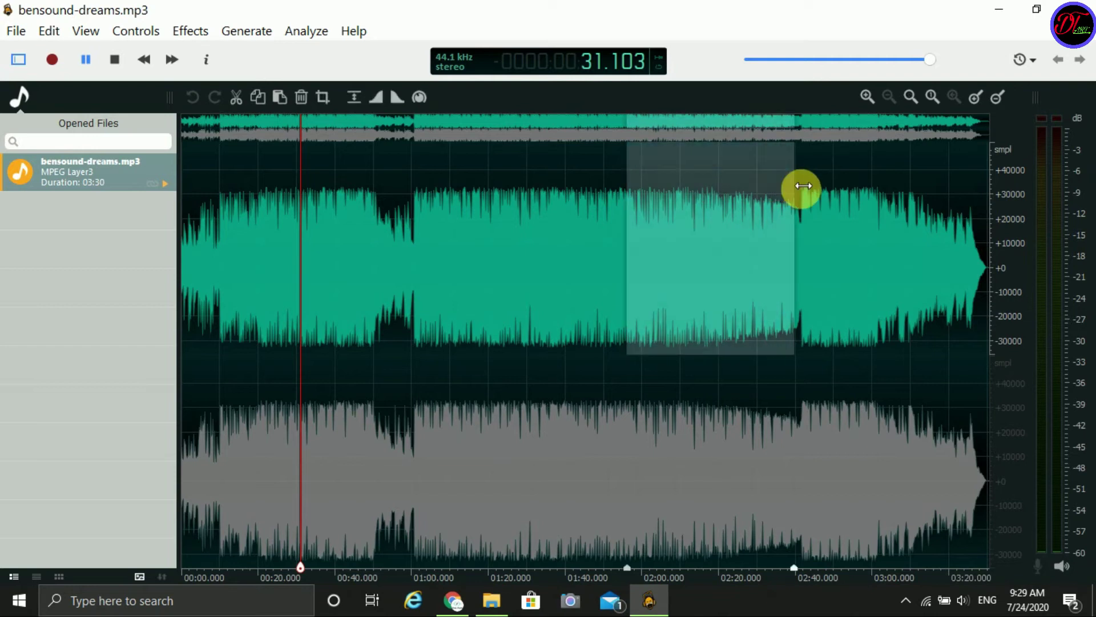
Play the upper-channel selection, pause at about 2:04, and clear the selection
{"action": "left_click", "coordinate": [84, 63]}
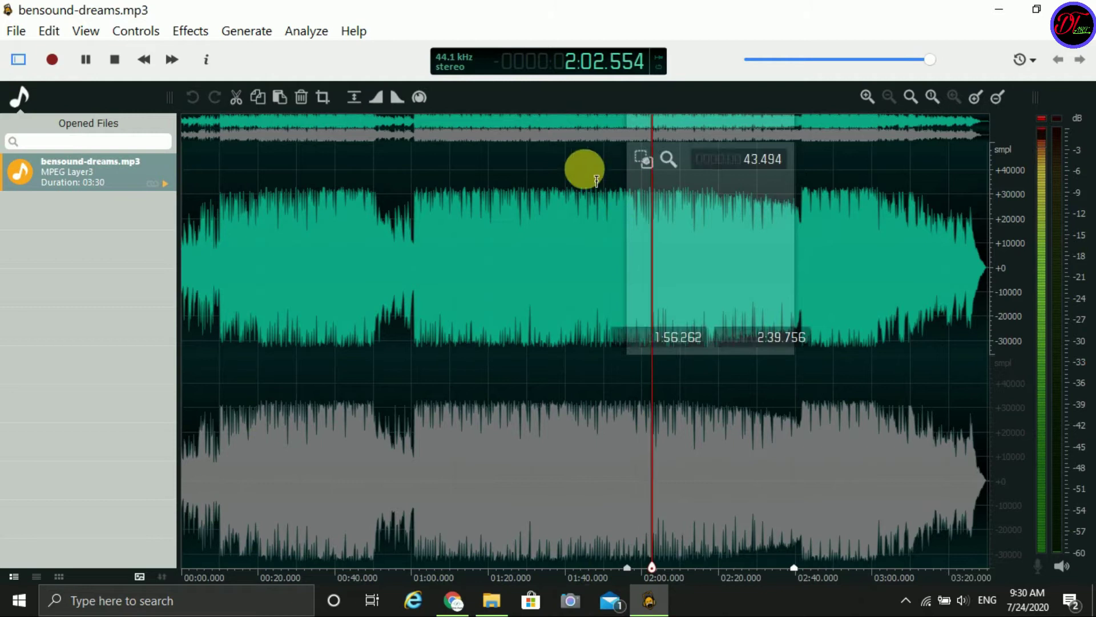
{"action": "left_click", "coordinate": [85, 60]}
{"action": "left_click", "coordinate": [738, 379]}
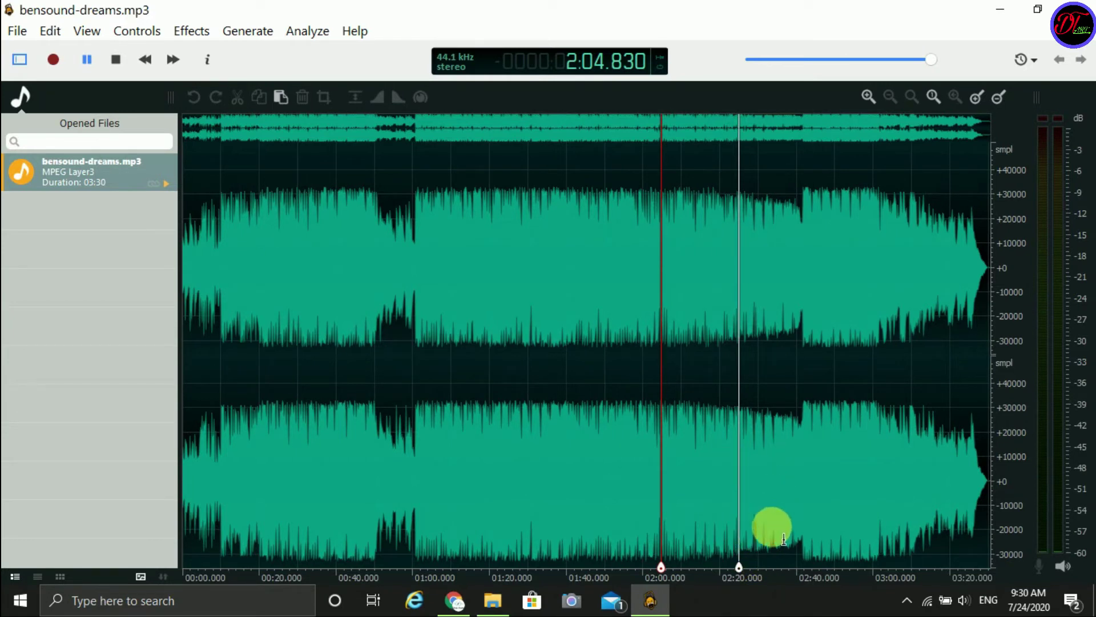
Select only the lower channel from about 2:33 to 2:57, and try out selections of the upper channel alone and both channels together
{"action": "left_click_drag", "start_coordinate": [770, 532], "coordinate": [851, 533]}
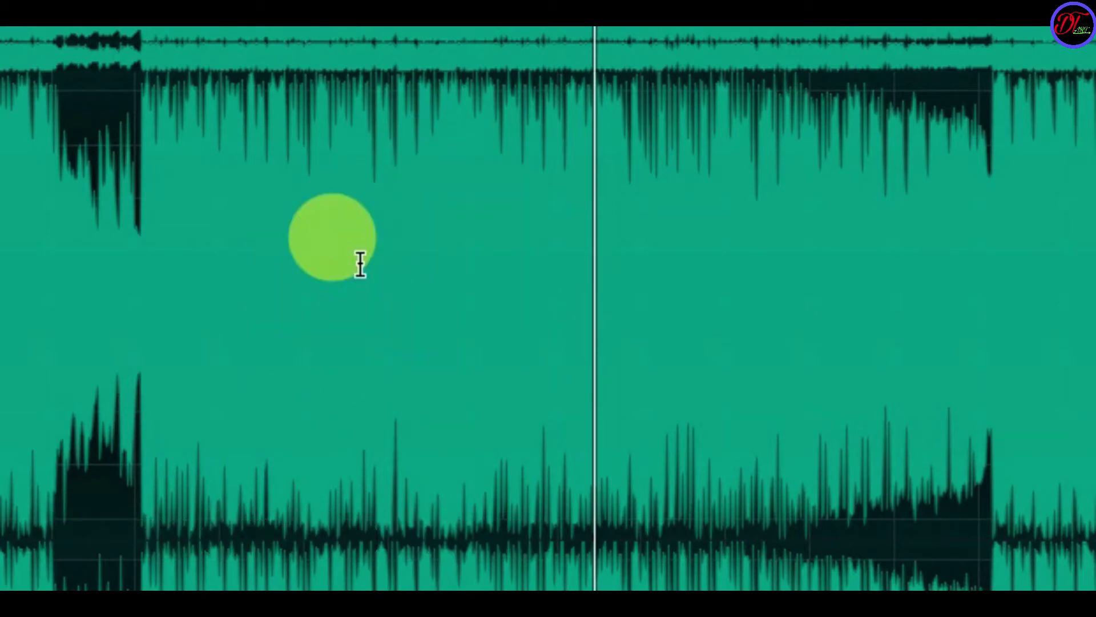
{"action": "left_click_drag", "start_coordinate": [390, 198], "coordinate": [467, 169]}
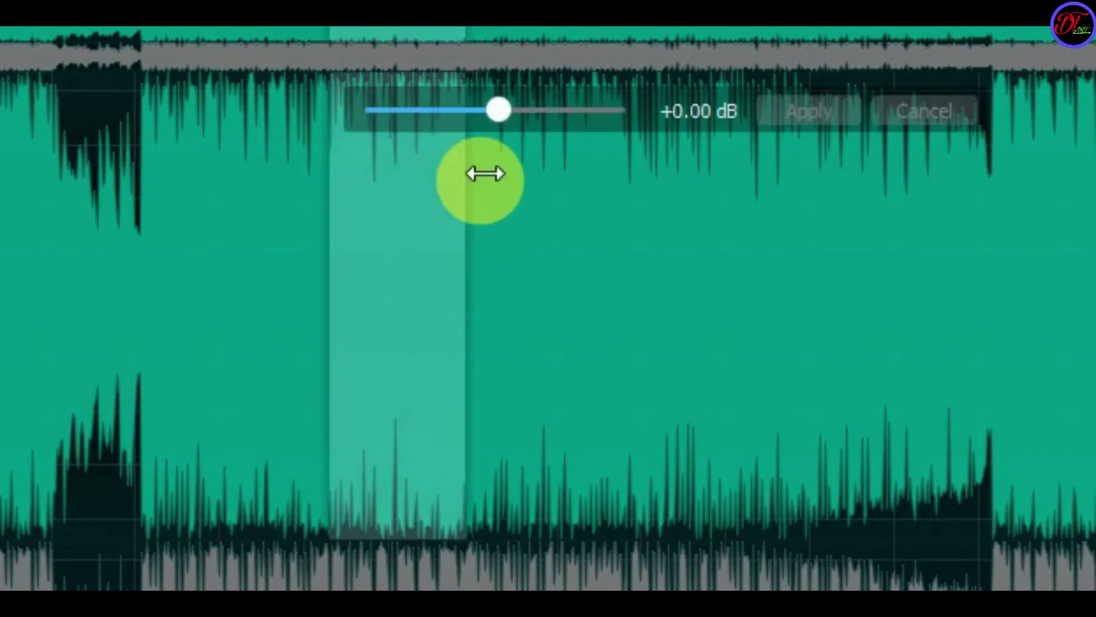
{"action": "left_click", "coordinate": [252, 274]}
{"action": "left_click_drag", "start_coordinate": [268, 296], "coordinate": [529, 286]}
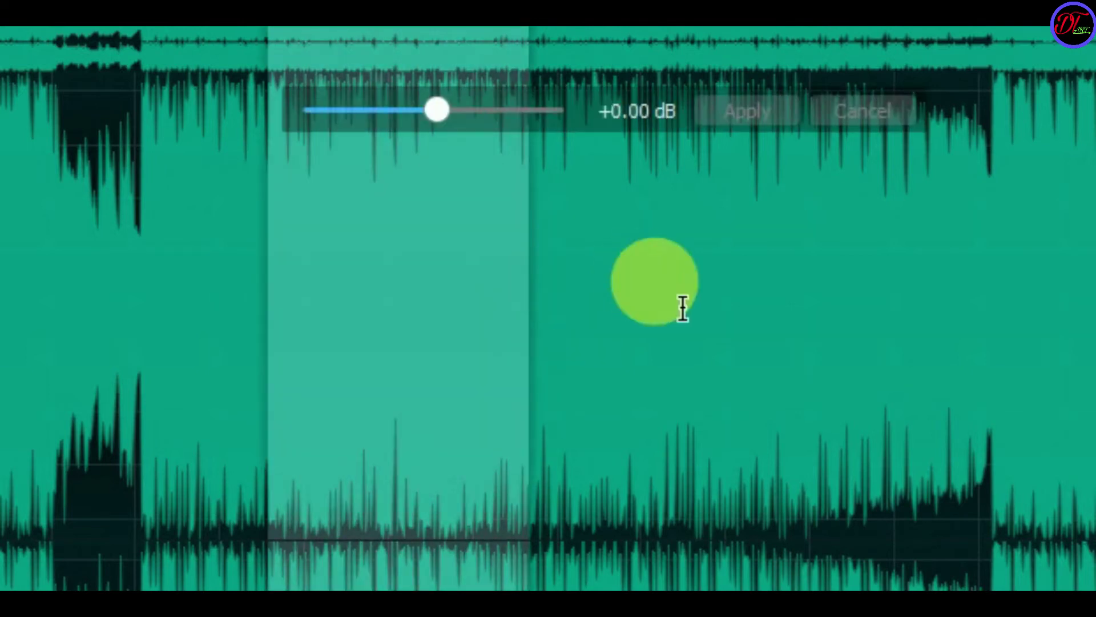
{"action": "left_click", "coordinate": [653, 278]}
{"action": "left_click_drag", "start_coordinate": [329, 166], "coordinate": [486, 174]}
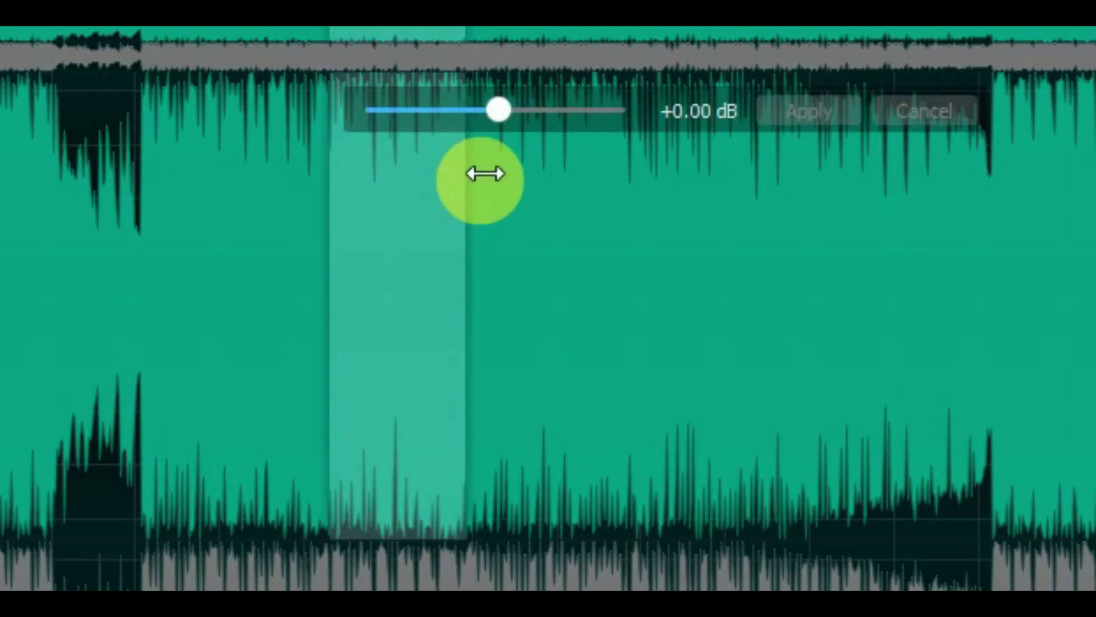
Paste the cut audio back into the lower channel and try normalizing it, pausing playback at about 2:00
{"action": "left_click", "coordinate": [280, 97]}
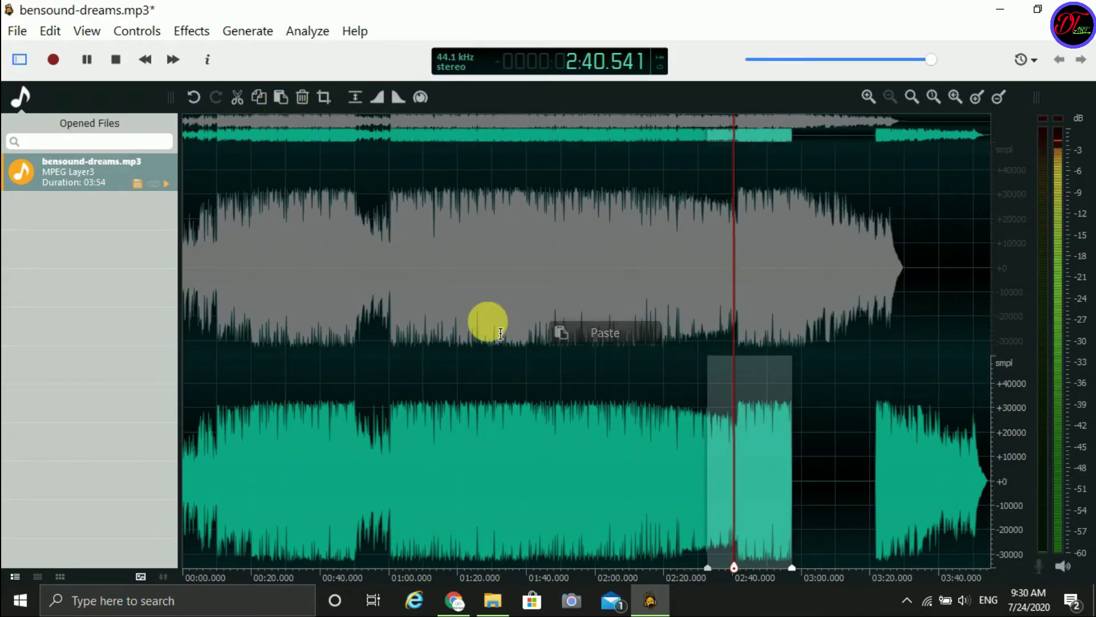
{"action": "left_click", "coordinate": [355, 99]}
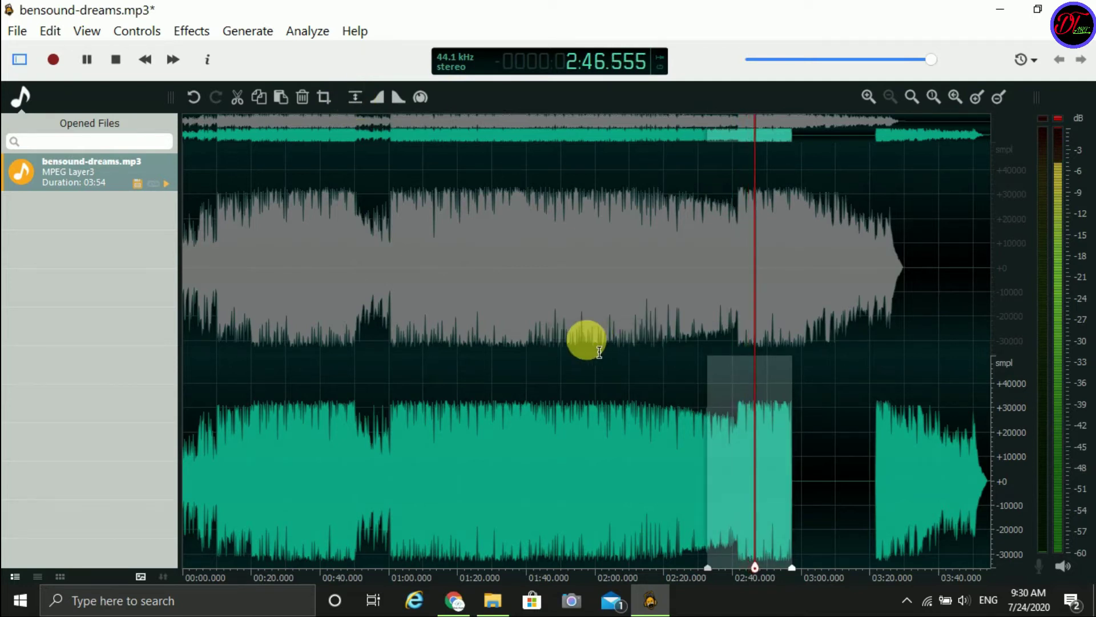
{"action": "left_click", "coordinate": [585, 337]}
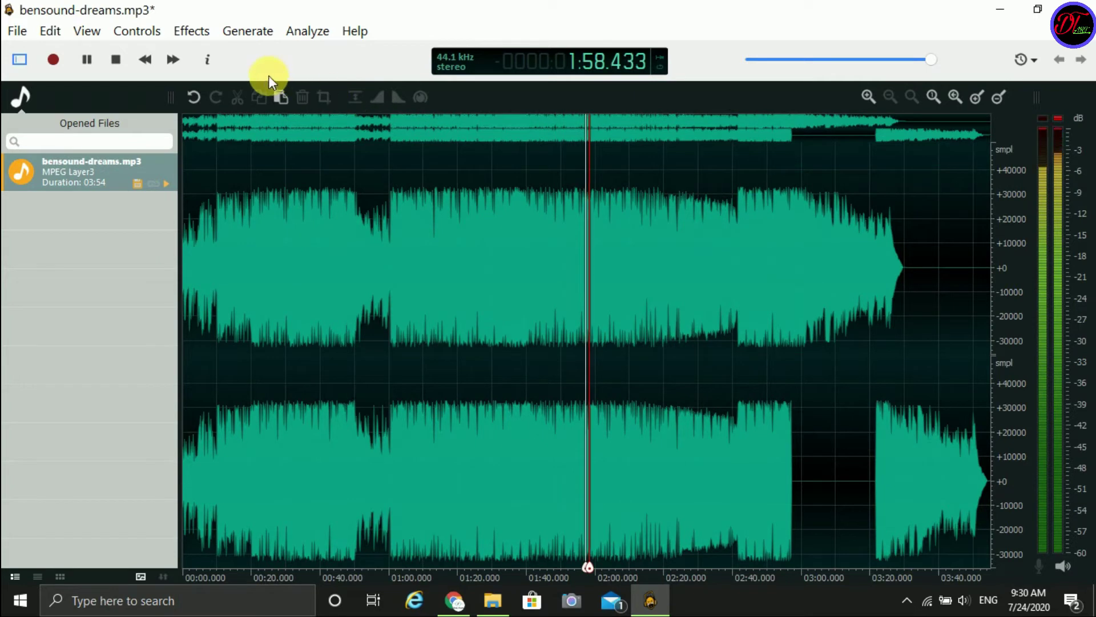
{"action": "left_click", "coordinate": [92, 59]}
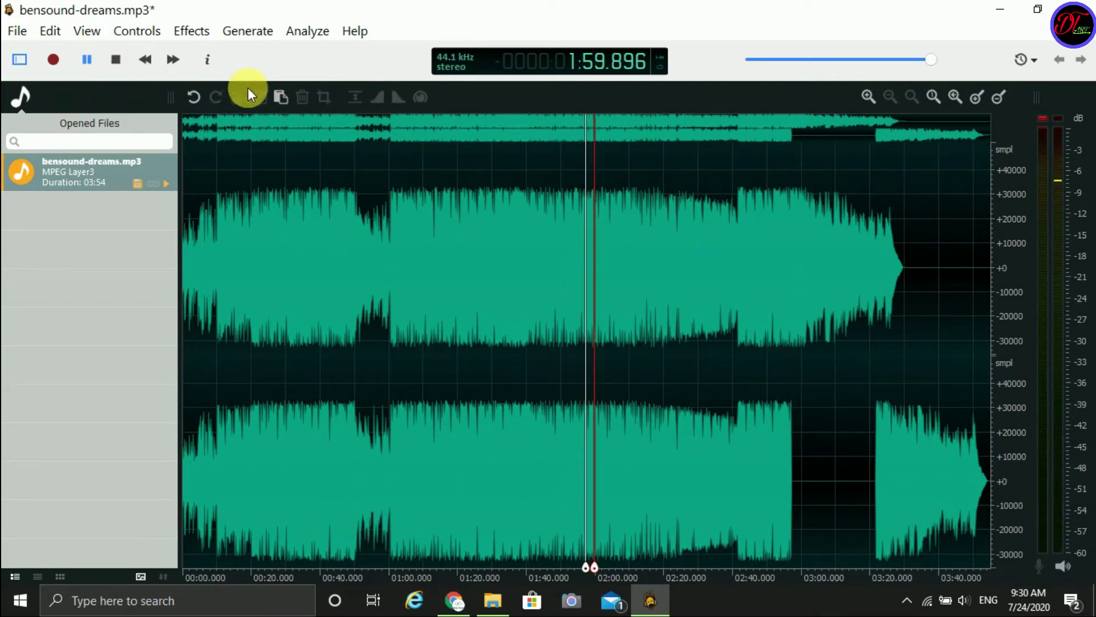
Select both channels from about 1:03 to 2:51 and preview a gain of -1.30 dB, cancelling the change
{"action": "left_click_drag", "start_coordinate": [399, 215], "coordinate": [770, 243]}
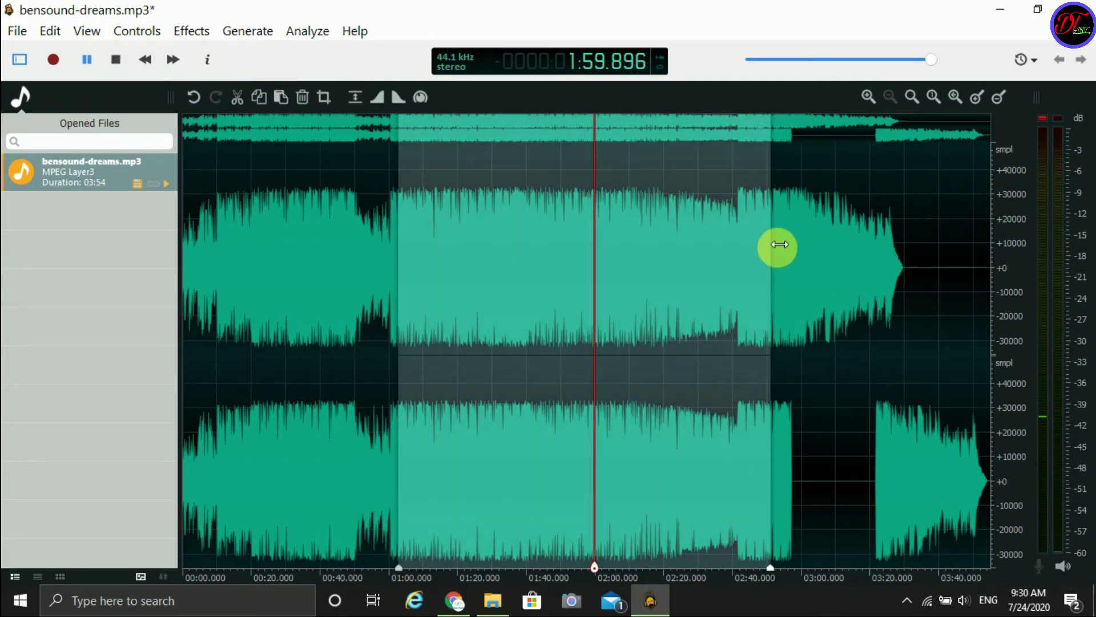
{"action": "left_click", "coordinate": [433, 99]}
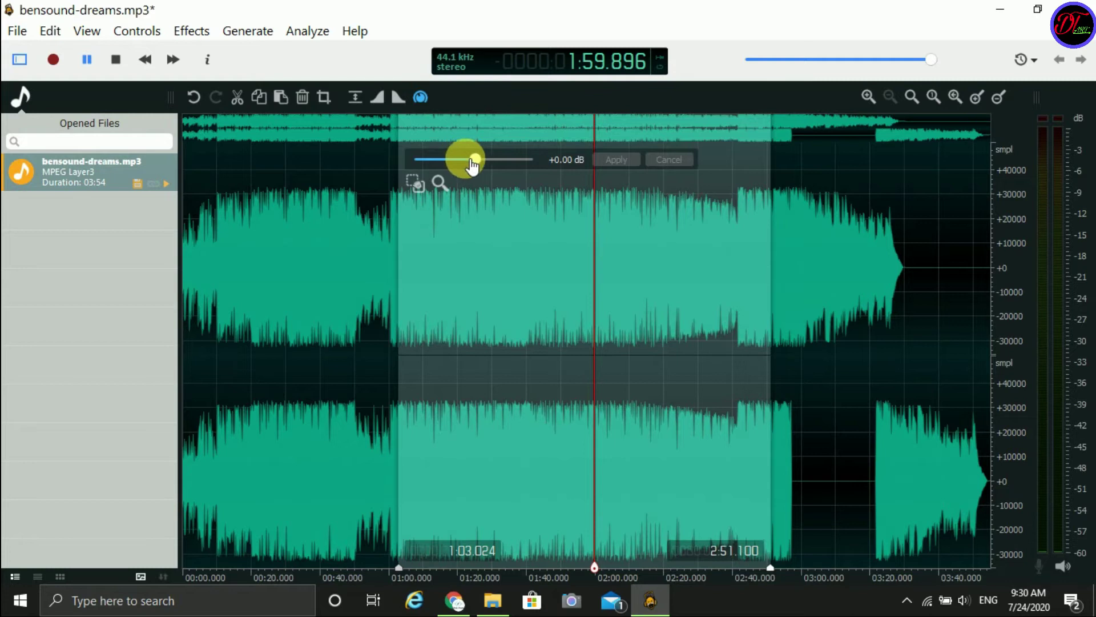
{"action": "left_click_drag", "start_coordinate": [484, 165], "coordinate": [465, 127]}
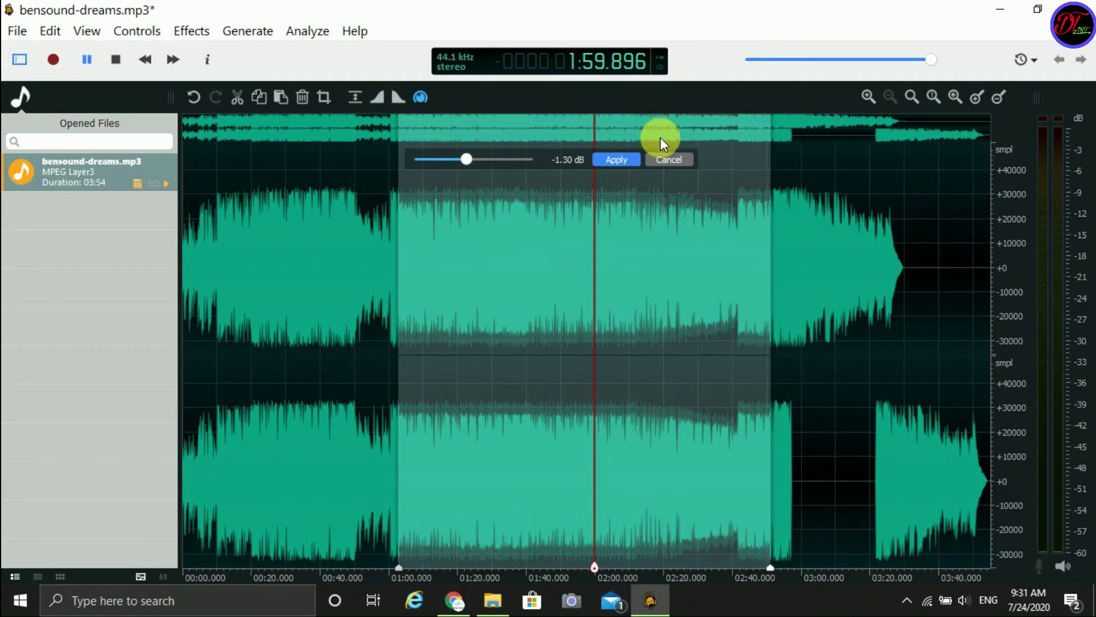
{"action": "left_click", "coordinate": [666, 158]}
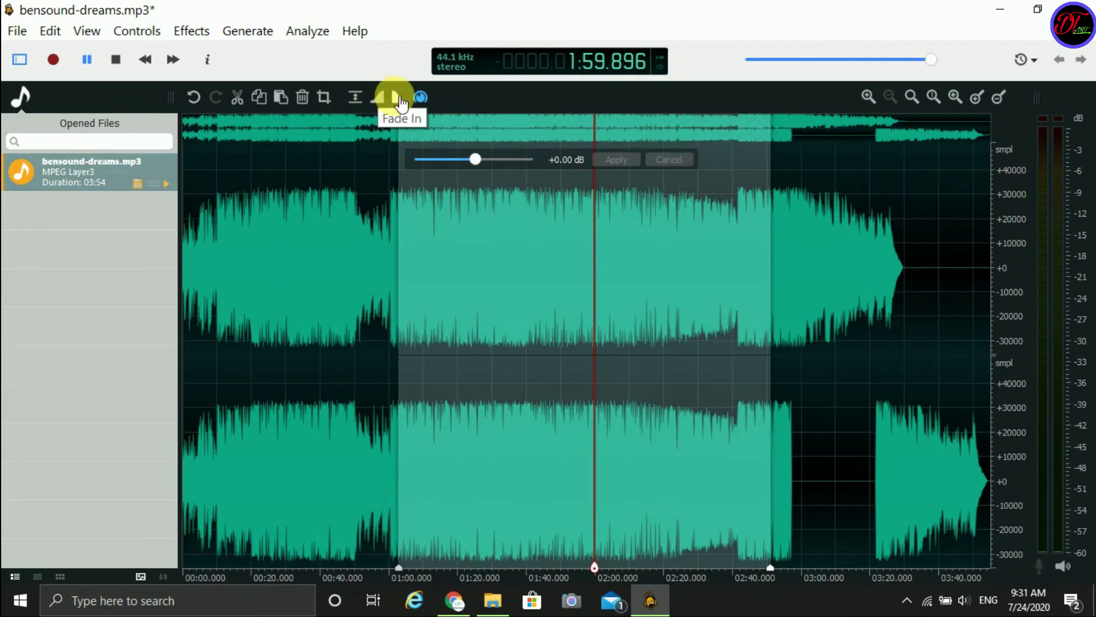
Apply a fade-out and a fade-in to the selection, and normalize the part from about 1:05 to 2:41
{"action": "left_click", "coordinate": [397, 98]}
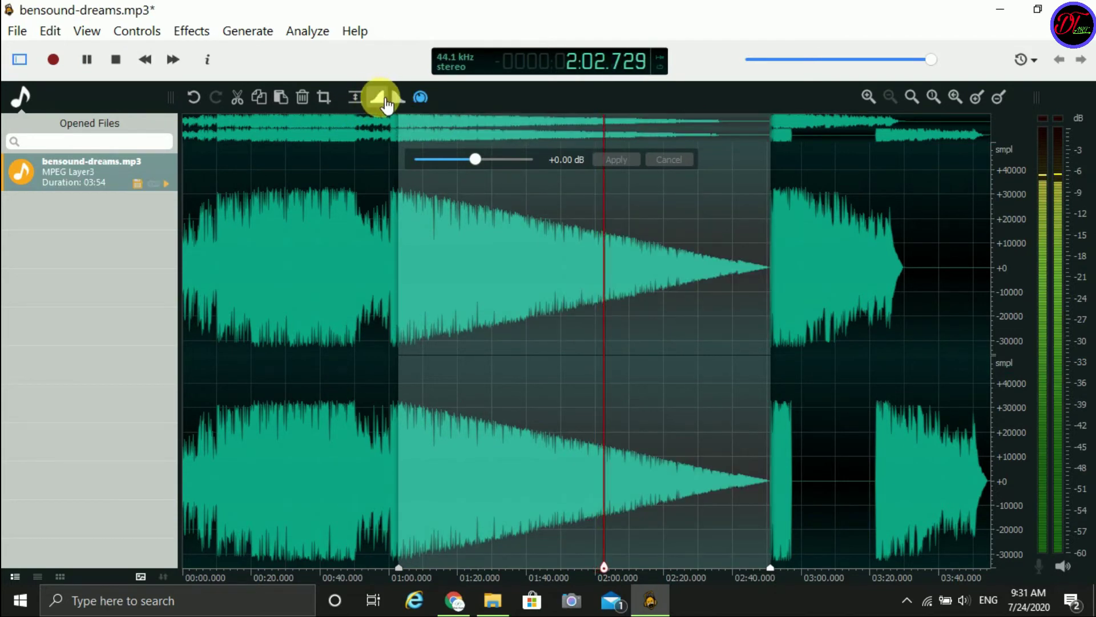
{"action": "left_click", "coordinate": [386, 101]}
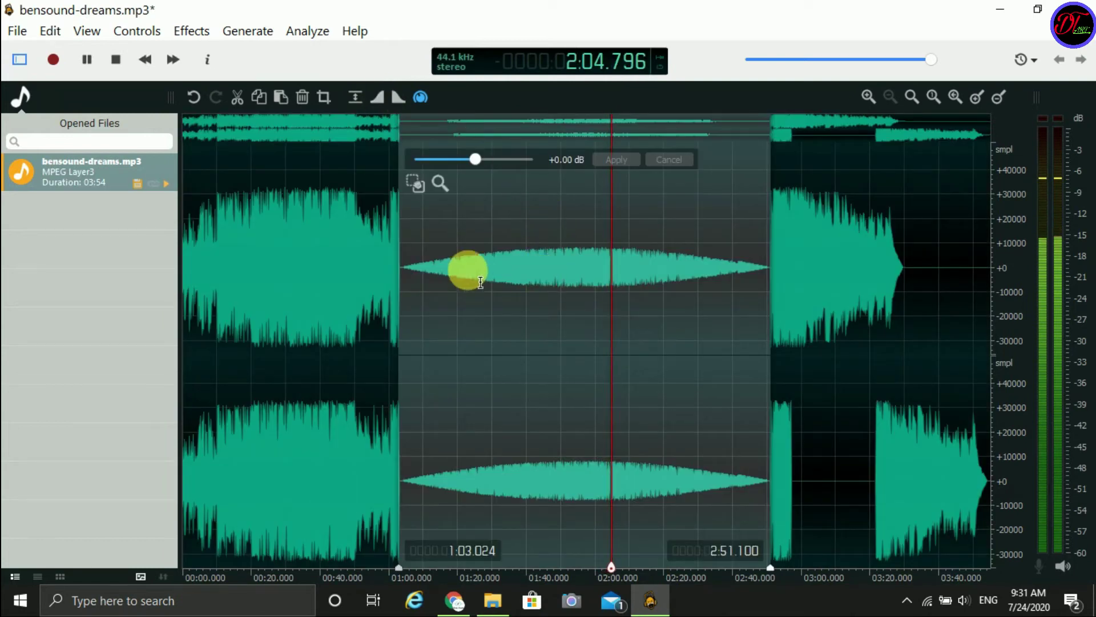
{"action": "left_click_drag", "start_coordinate": [404, 249], "coordinate": [737, 277]}
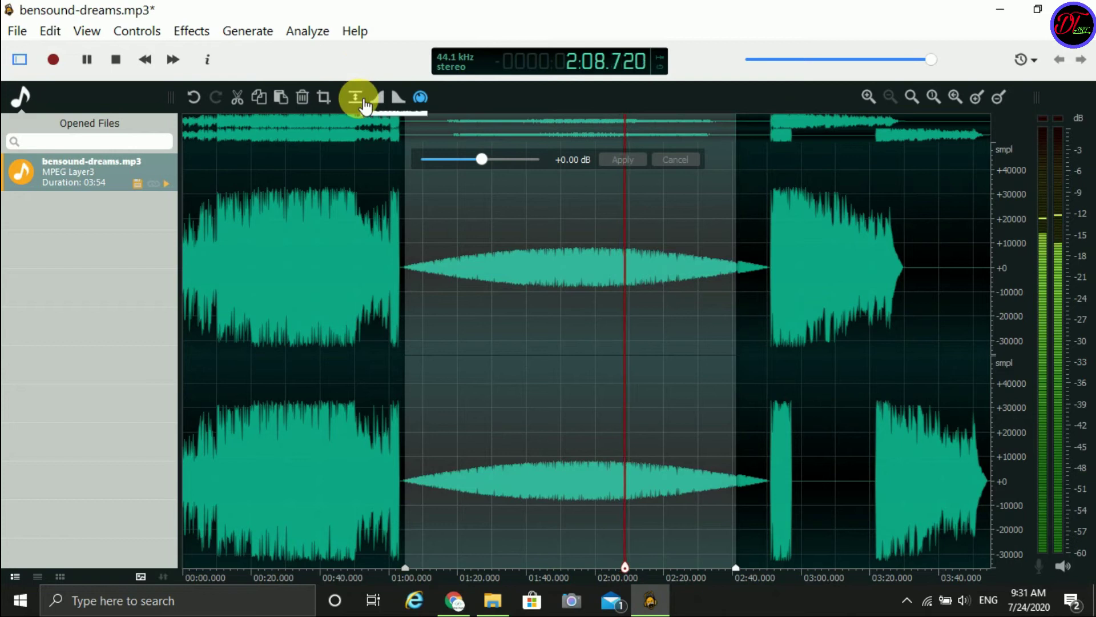
{"action": "left_click", "coordinate": [356, 99]}
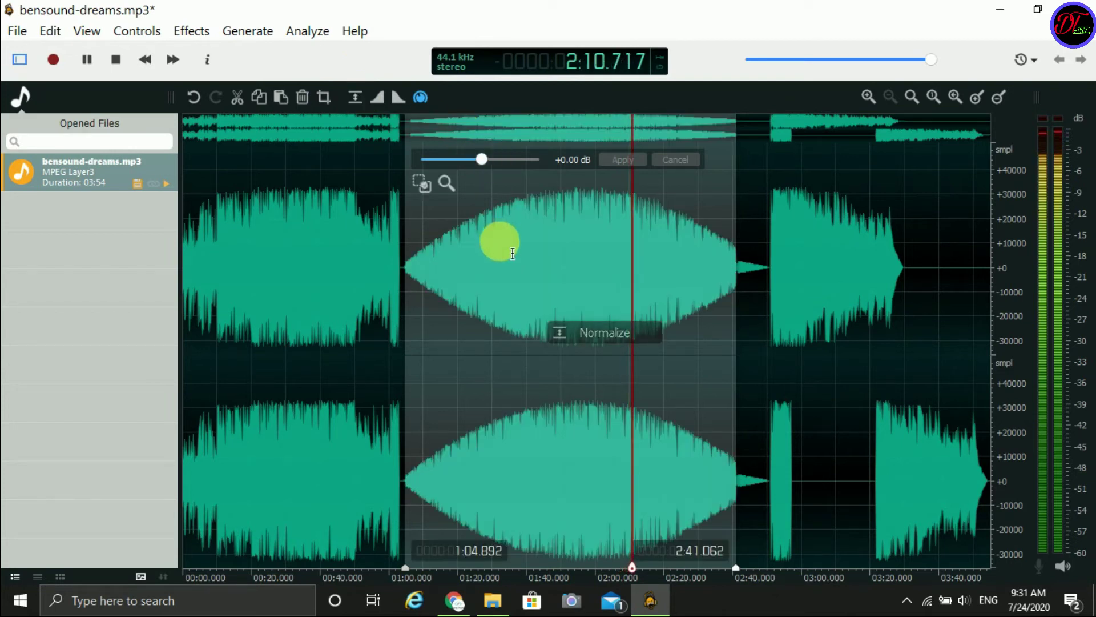
Trim the file to the stretch from about 1:02 to 2:48, and cut the piece from about 0:02 to 0:05
{"action": "left_click_drag", "start_coordinate": [396, 239], "coordinate": [761, 267]}
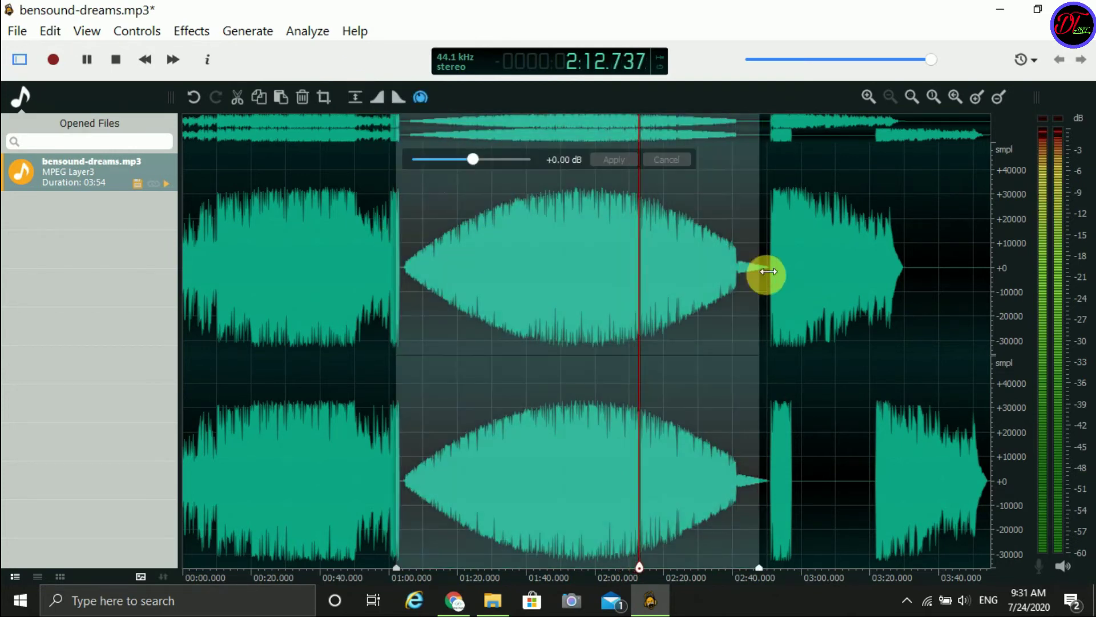
{"action": "left_click", "coordinate": [82, 64]}
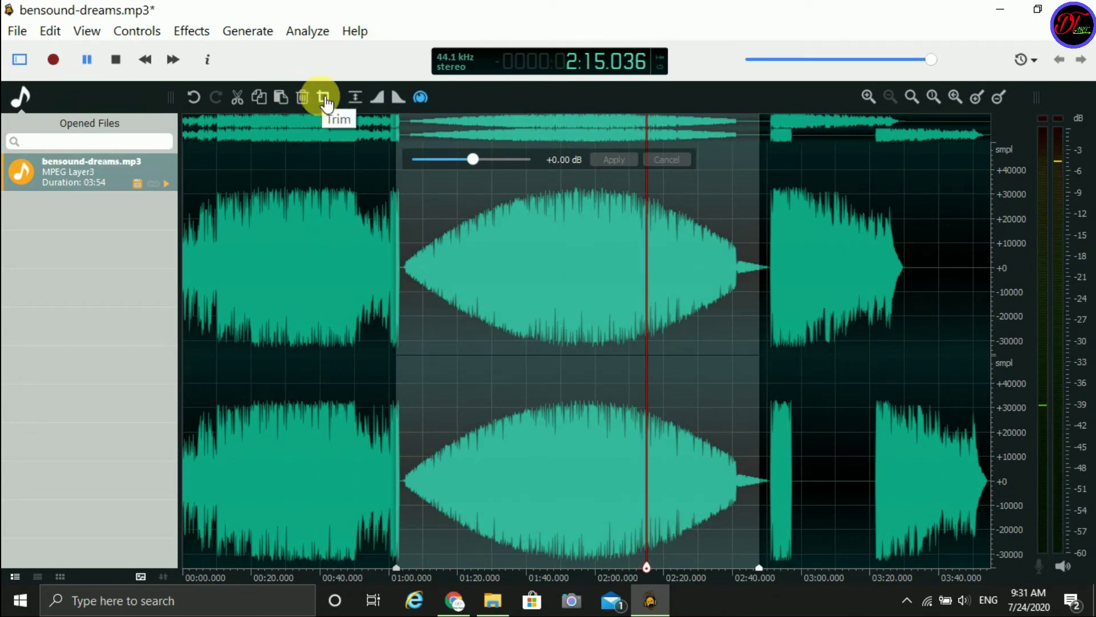
{"action": "left_click", "coordinate": [324, 98]}
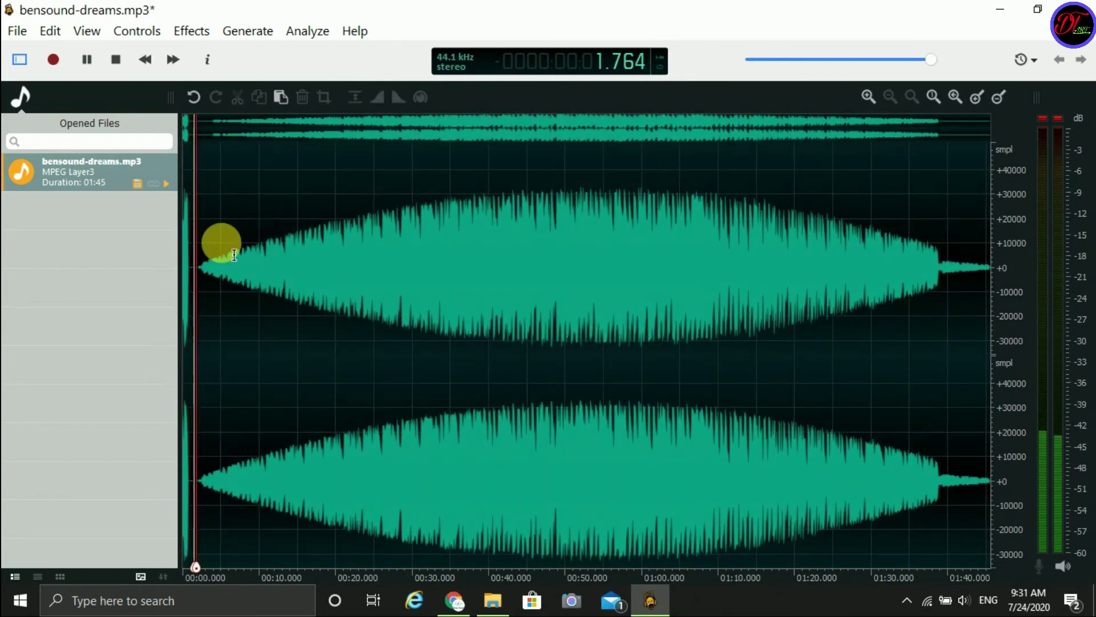
{"action": "left_click_drag", "start_coordinate": [197, 257], "coordinate": [221, 257]}
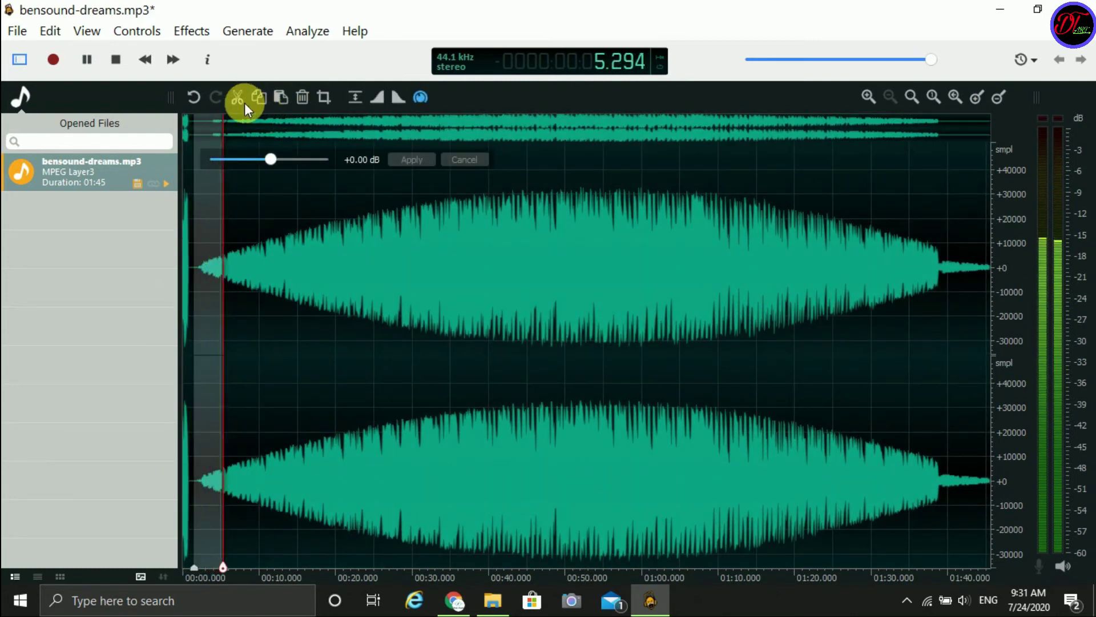
{"action": "left_click", "coordinate": [238, 98]}
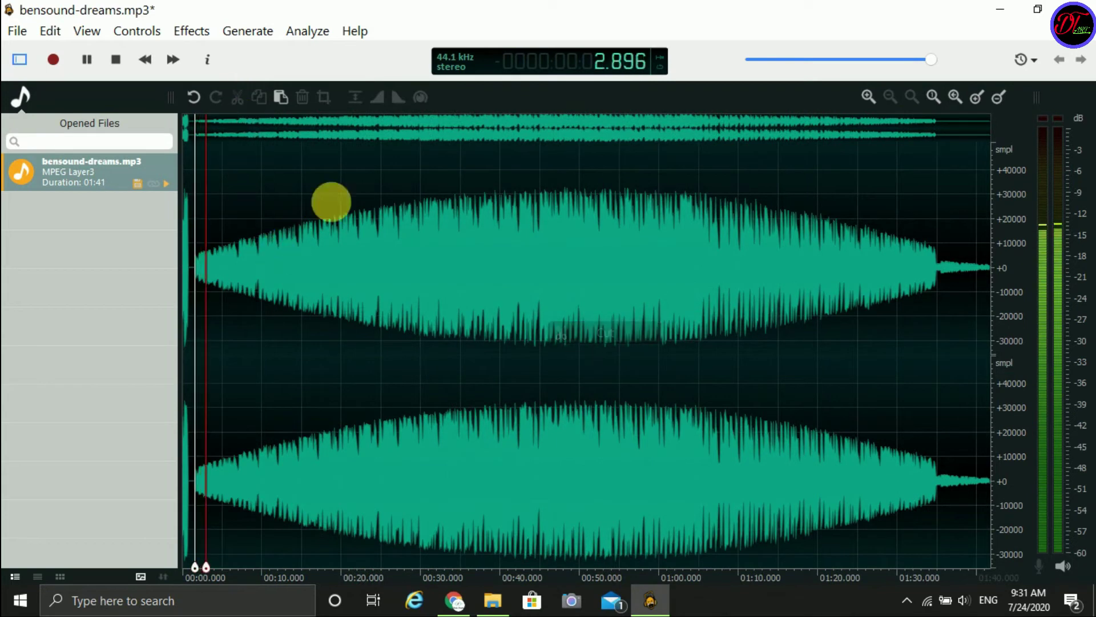
Trim both channels to the stretch from about 0:39 to 1:21
{"action": "left_click", "coordinate": [808, 274]}
{"action": "left_click_drag", "start_coordinate": [491, 216], "coordinate": [571, 220]}
{"action": "left_click", "coordinate": [828, 234], "text": "shift"}
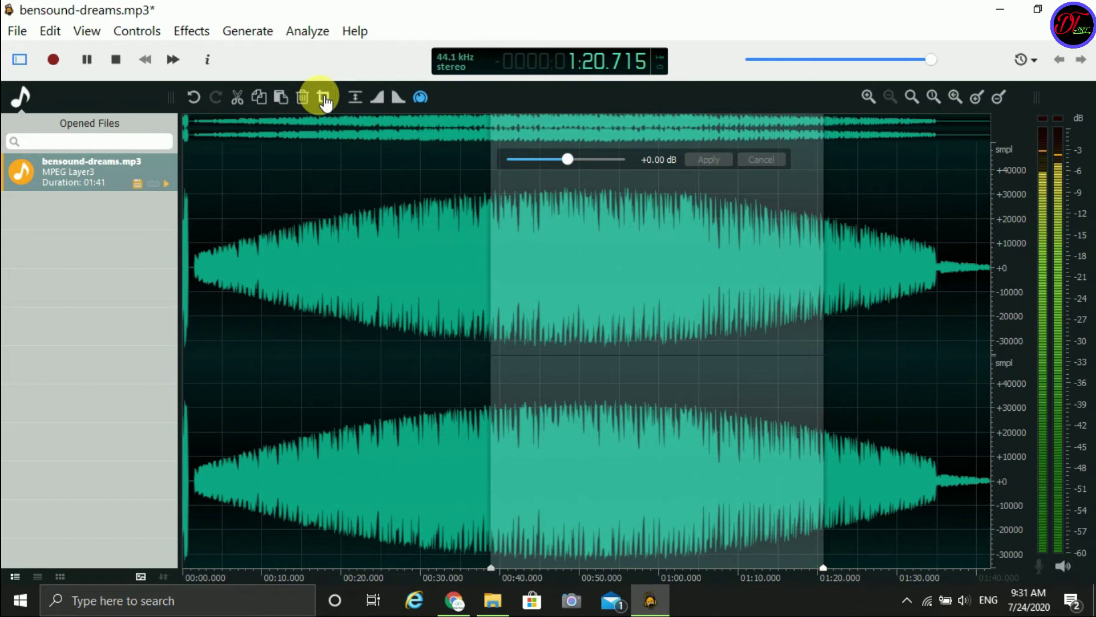
{"action": "left_click", "coordinate": [323, 98]}
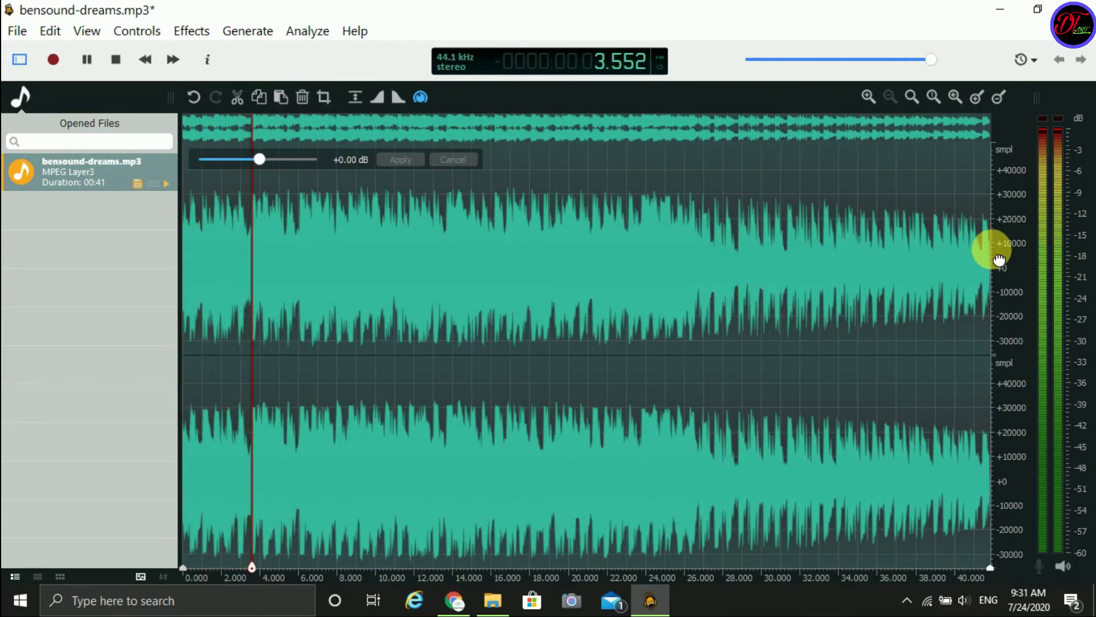
Select from about 30.5 to 38.3 seconds, pause playback, and trim the file to that selection
{"action": "left_click_drag", "start_coordinate": [921, 257], "coordinate": [771, 259]}
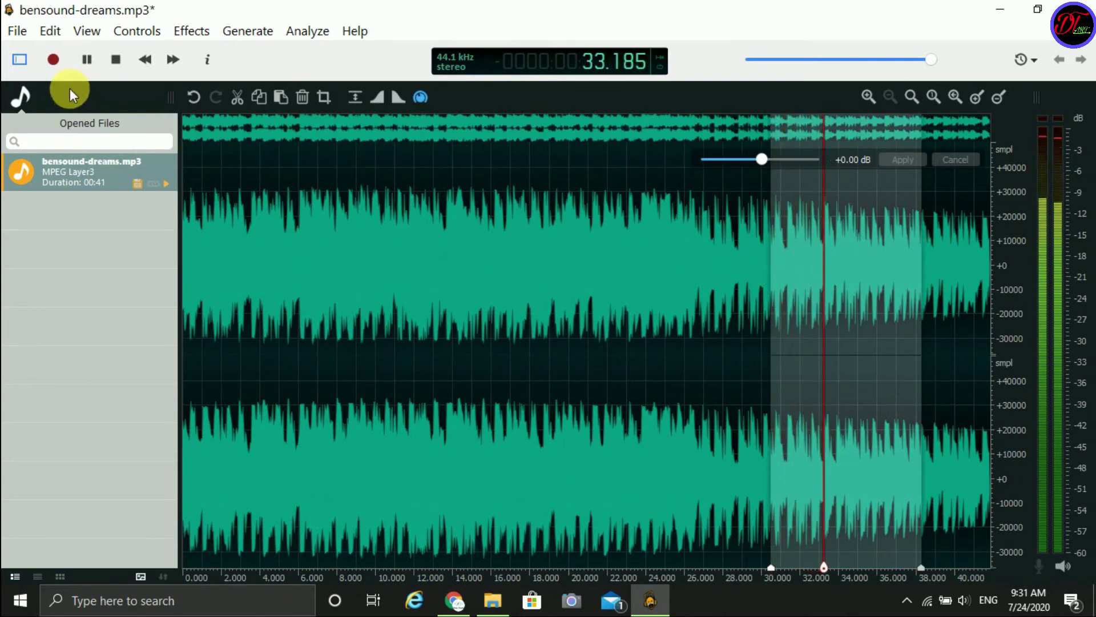
{"action": "left_click", "coordinate": [85, 60]}
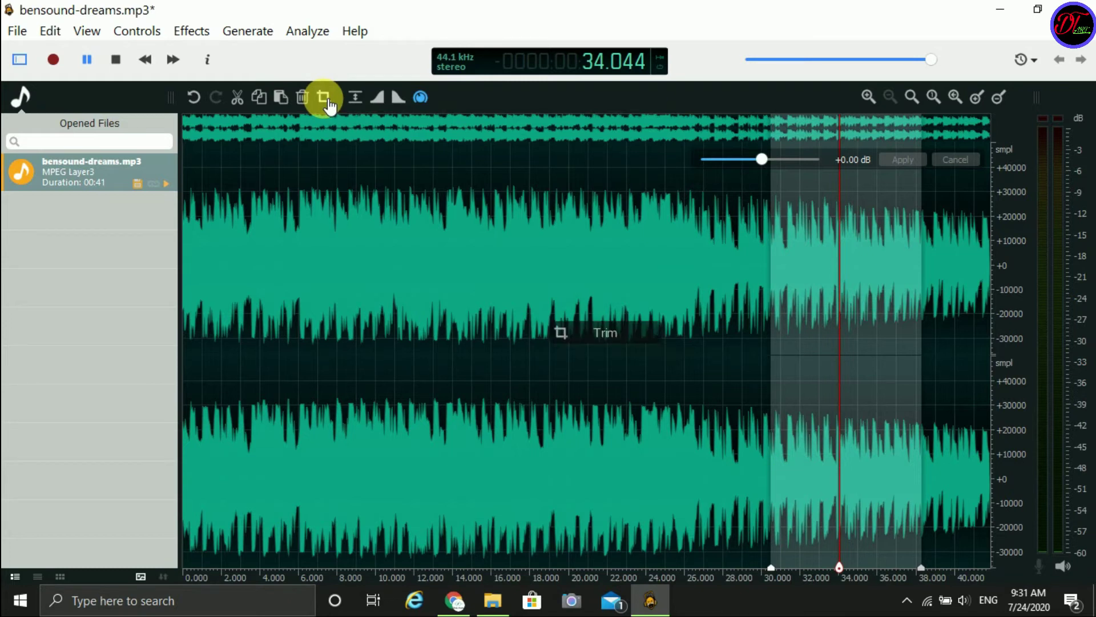
{"action": "left_click", "coordinate": [324, 98]}
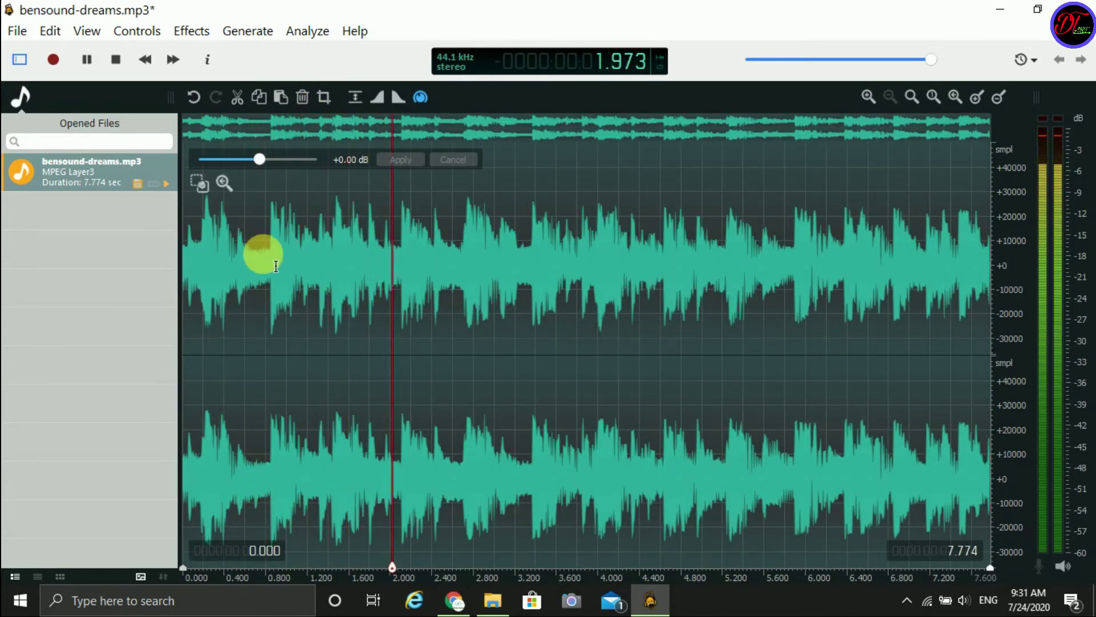
Select the opening 2.19 seconds, and replace that selection with one from about 1.13 to 7.58 seconds
{"action": "left_click", "coordinate": [235, 265]}
{"action": "left_click_drag", "start_coordinate": [253, 266], "coordinate": [411, 281]}
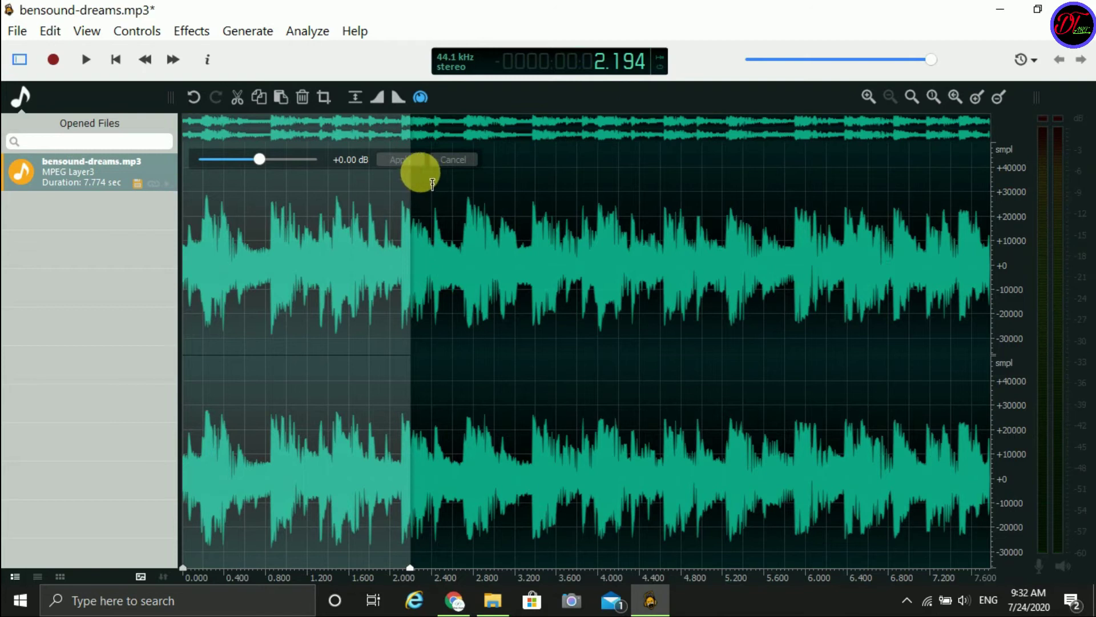
{"action": "left_click", "coordinate": [362, 448]}
{"action": "left_click", "coordinate": [299, 263]}
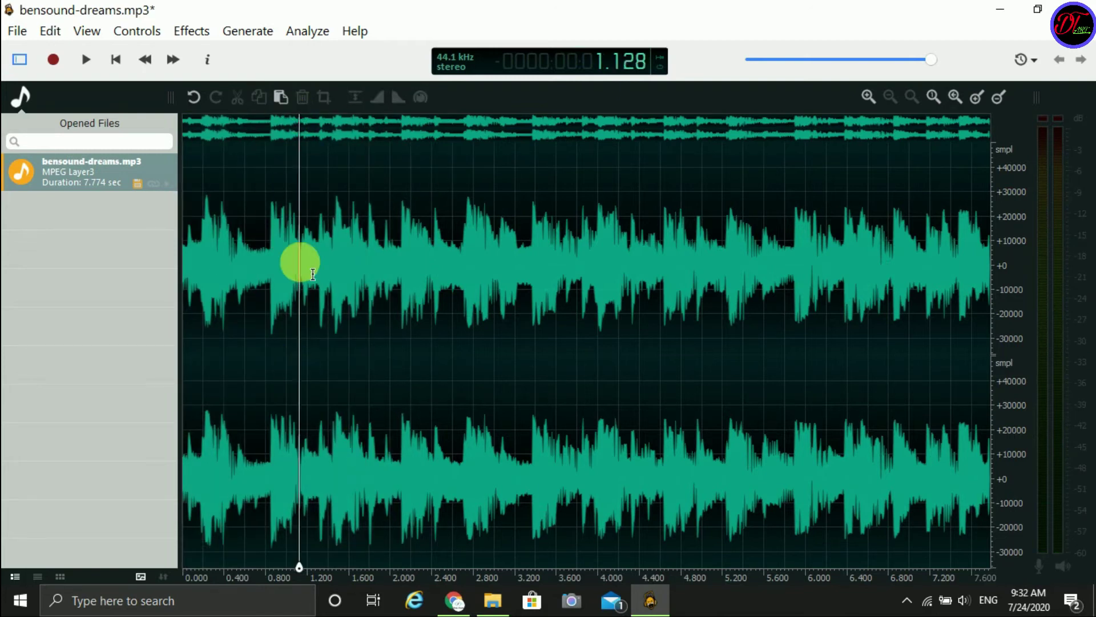
{"action": "left_click_drag", "start_coordinate": [301, 264], "coordinate": [968, 311]}
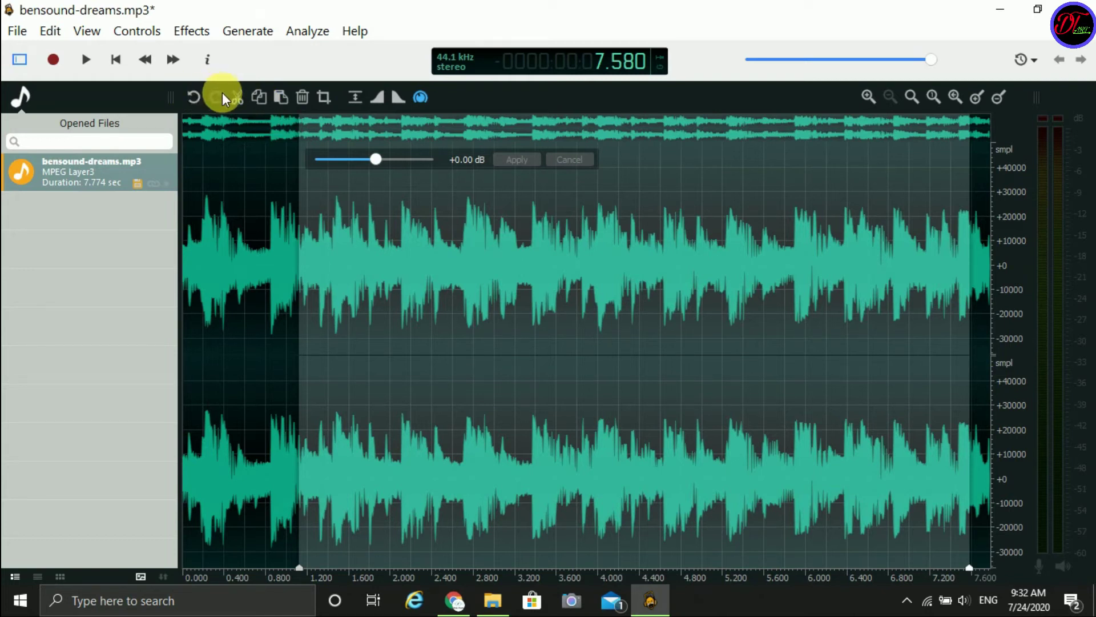
Undo all edits one after another, back through the first cut, to restore the original audio
{"action": "left_click", "coordinate": [194, 98]}
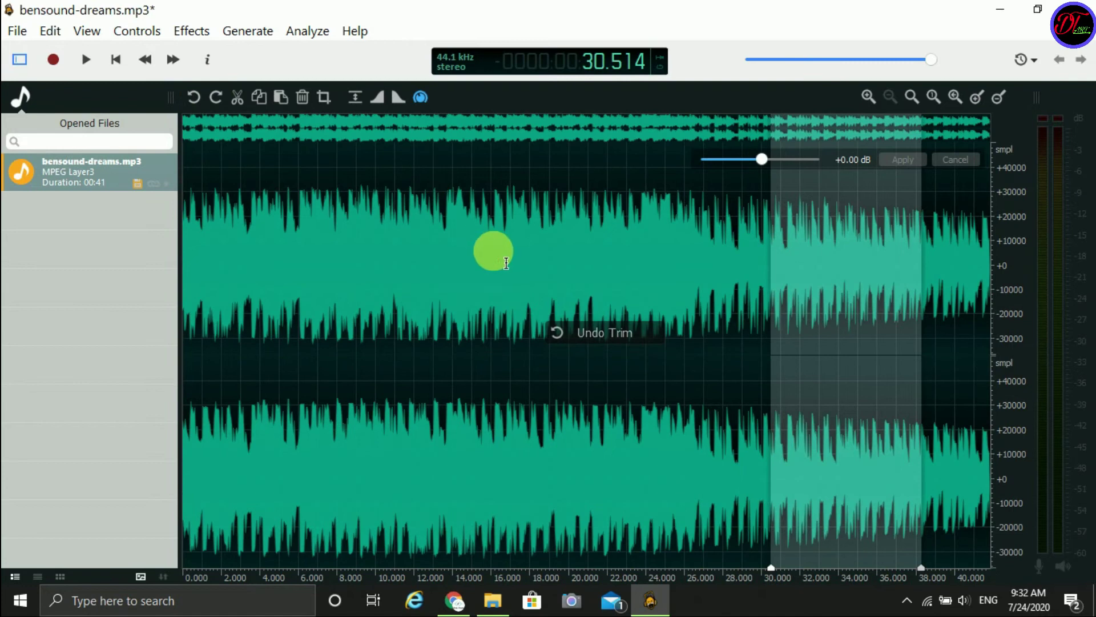
{"action": "left_click", "coordinate": [194, 98]}
{"action": "left_click", "coordinate": [194, 97]}
{"action": "left_click", "coordinate": [194, 97]}
{"action": "left_click", "coordinate": [195, 97]}
{"action": "left_click", "coordinate": [194, 98]}
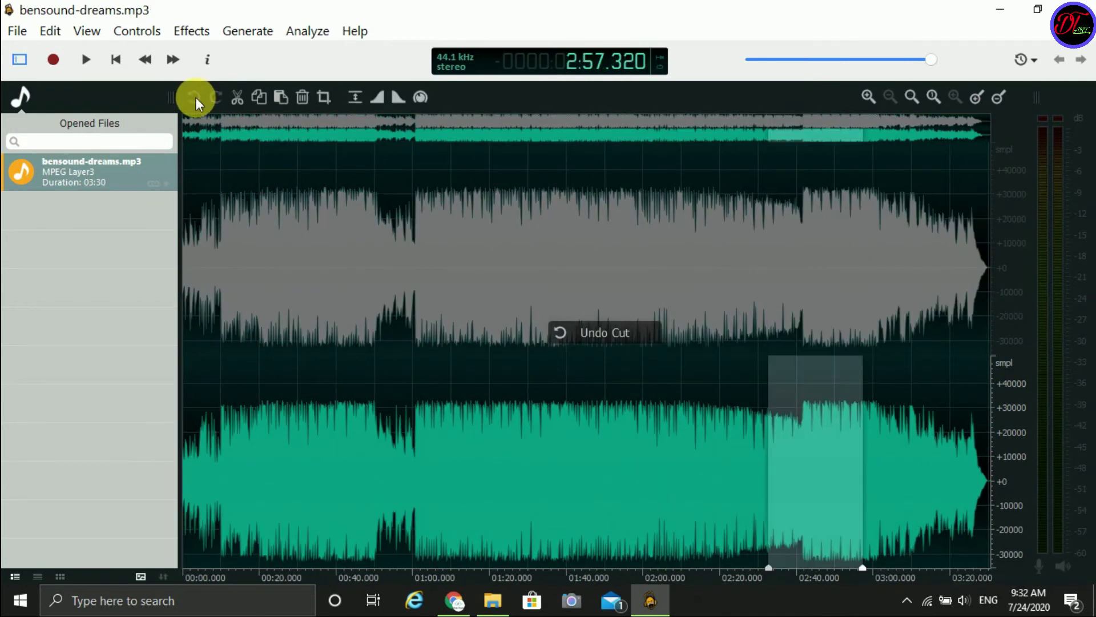
Turn on the gain control for the lower-channel selection and zoom in on the timeline
{"action": "left_click", "coordinate": [420, 97]}
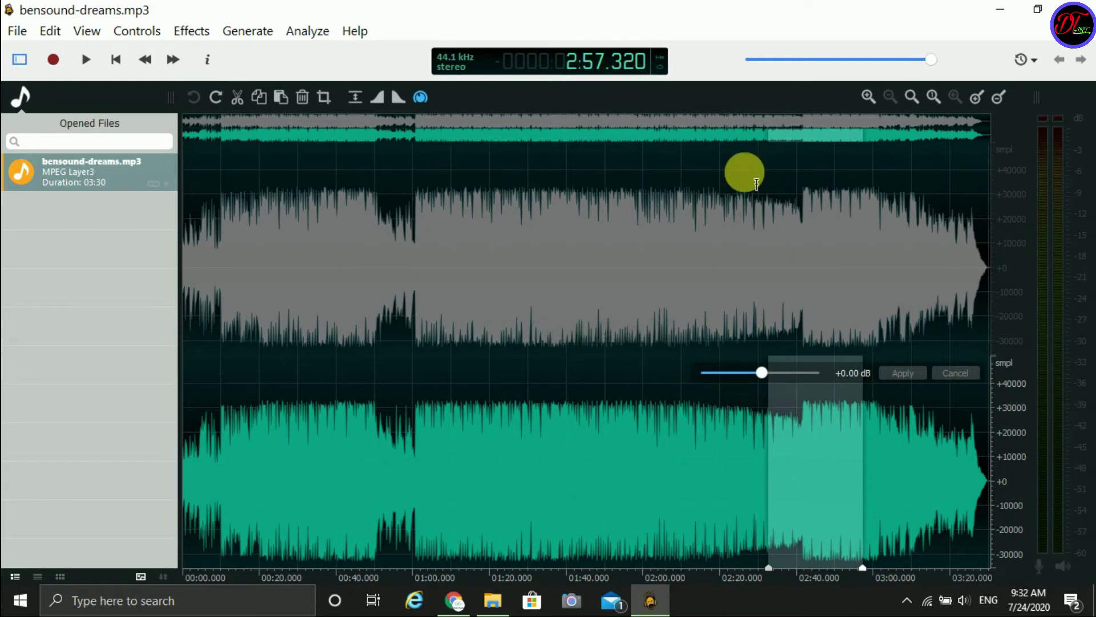
{"action": "left_click", "coordinate": [878, 102]}
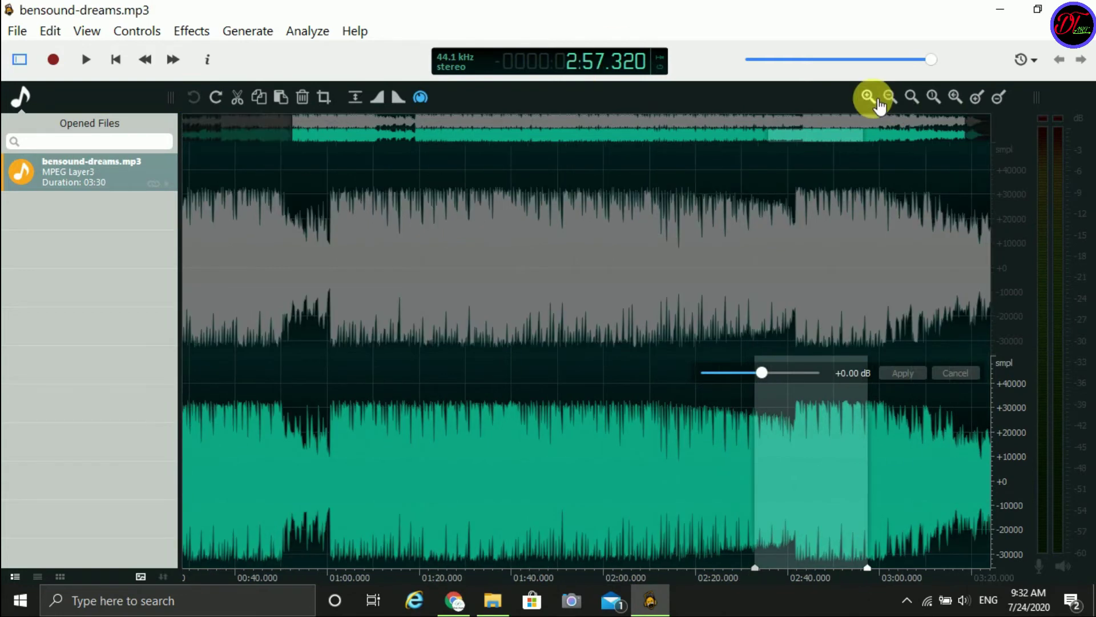
Zoom out to the full track, try vertical zoom out and in, and replace the selection with a cursor at about 1:32.8
{"action": "left_click", "coordinate": [890, 97]}
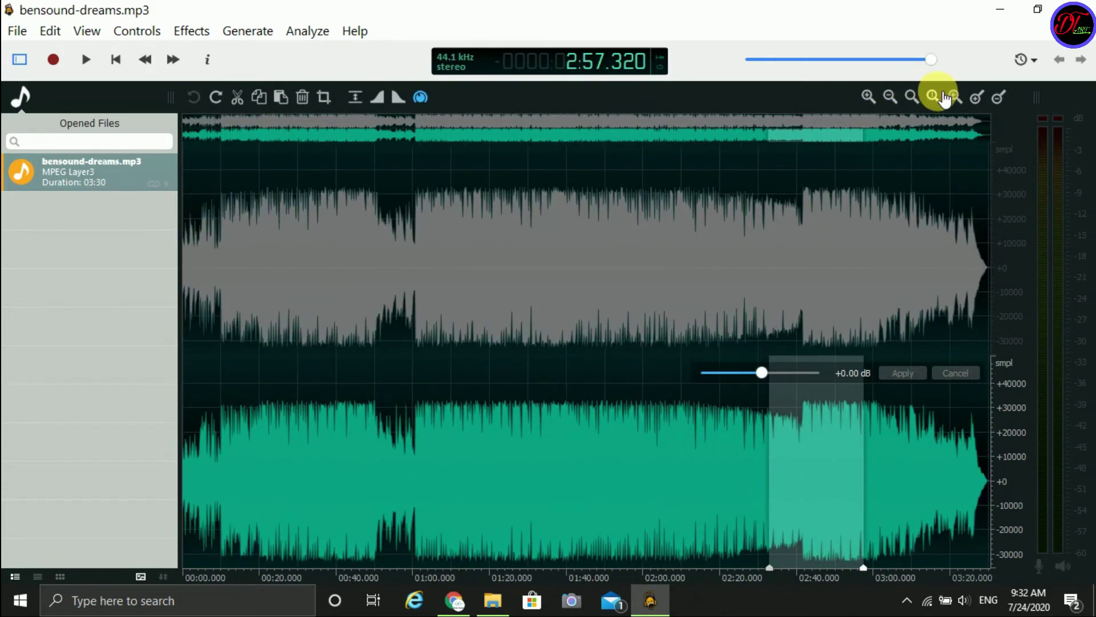
{"action": "left_click", "coordinate": [1001, 100]}
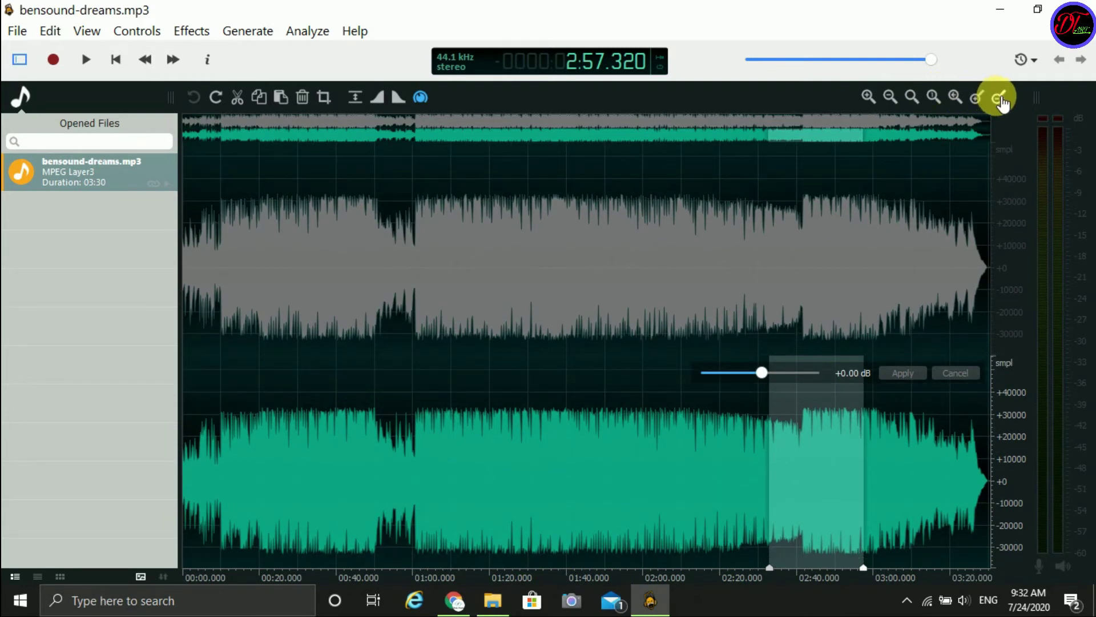
{"action": "left_click", "coordinate": [978, 99]}
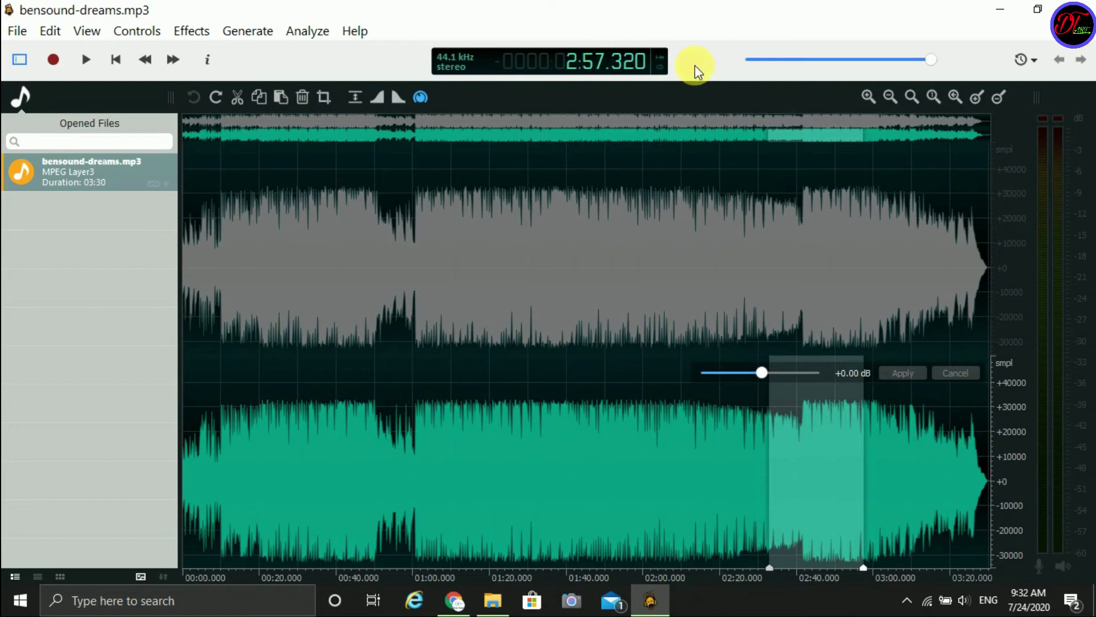
{"action": "left_click", "coordinate": [538, 349]}
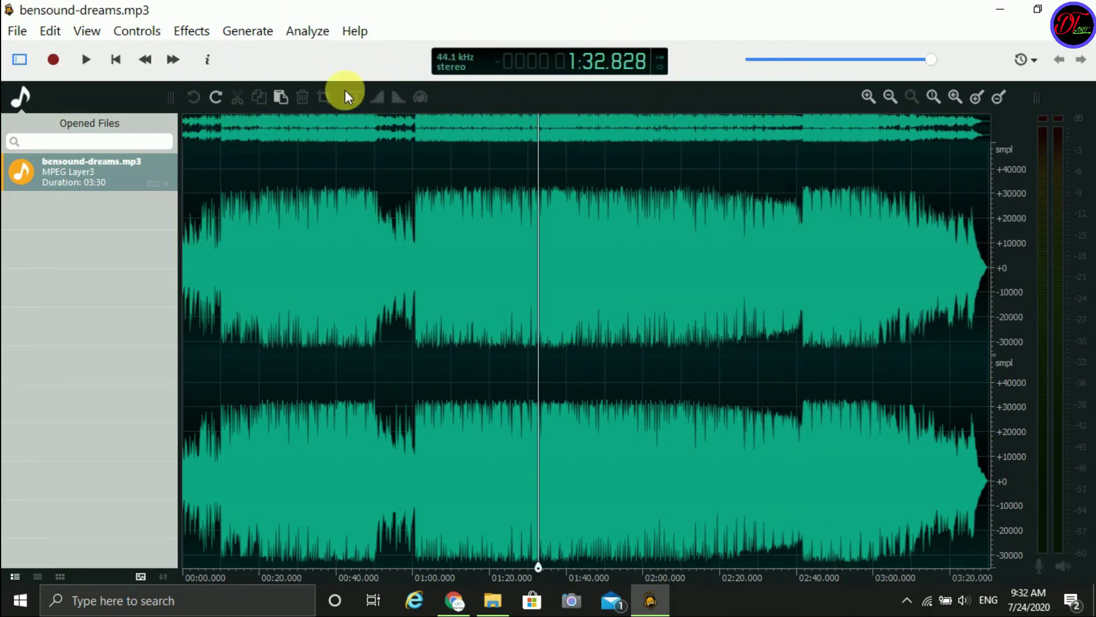
Shorten the whole track to about 1:49 by reducing the time stretch in Time/Pitch Adjust
{"action": "left_click", "coordinate": [57, 31]}
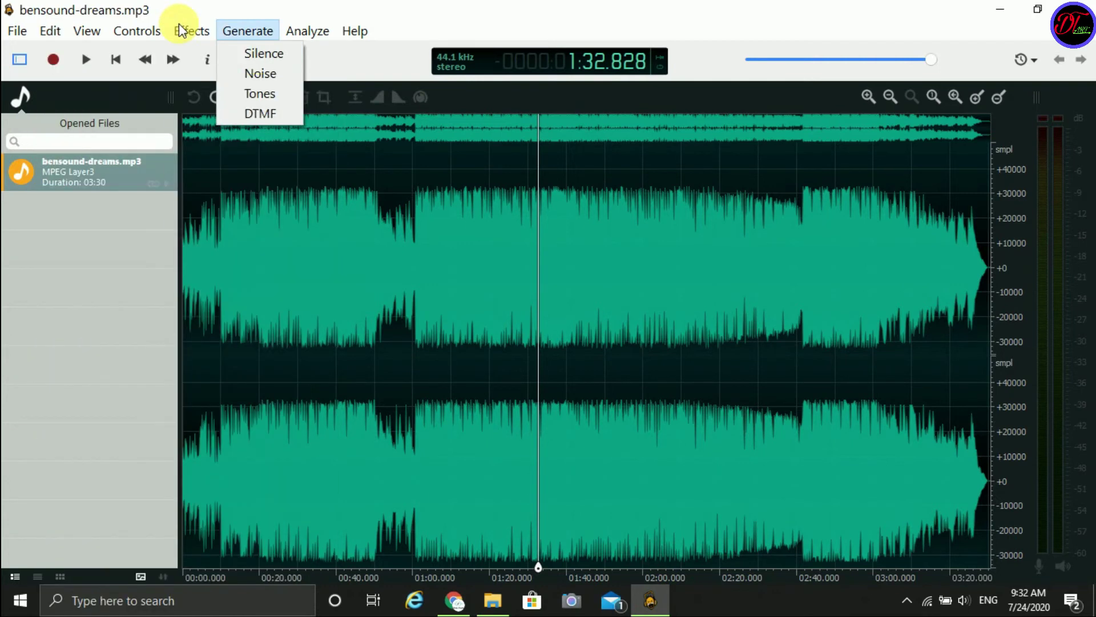
{"action": "mouse_move", "coordinate": [191, 31]}
{"action": "mouse_move", "coordinate": [247, 288]}
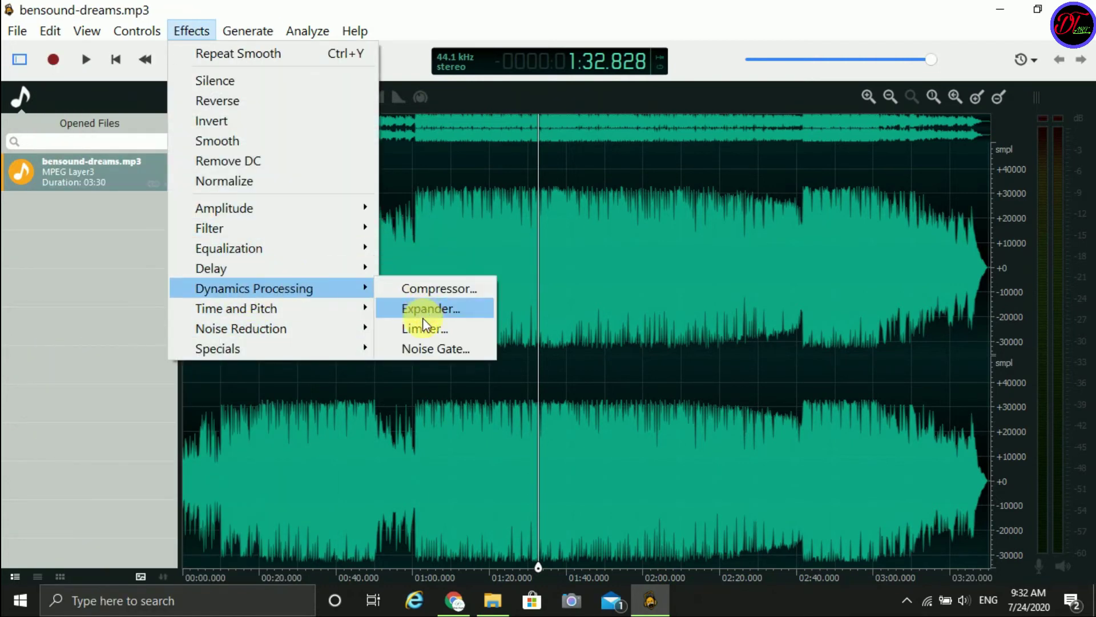
{"action": "mouse_move", "coordinate": [329, 303]}
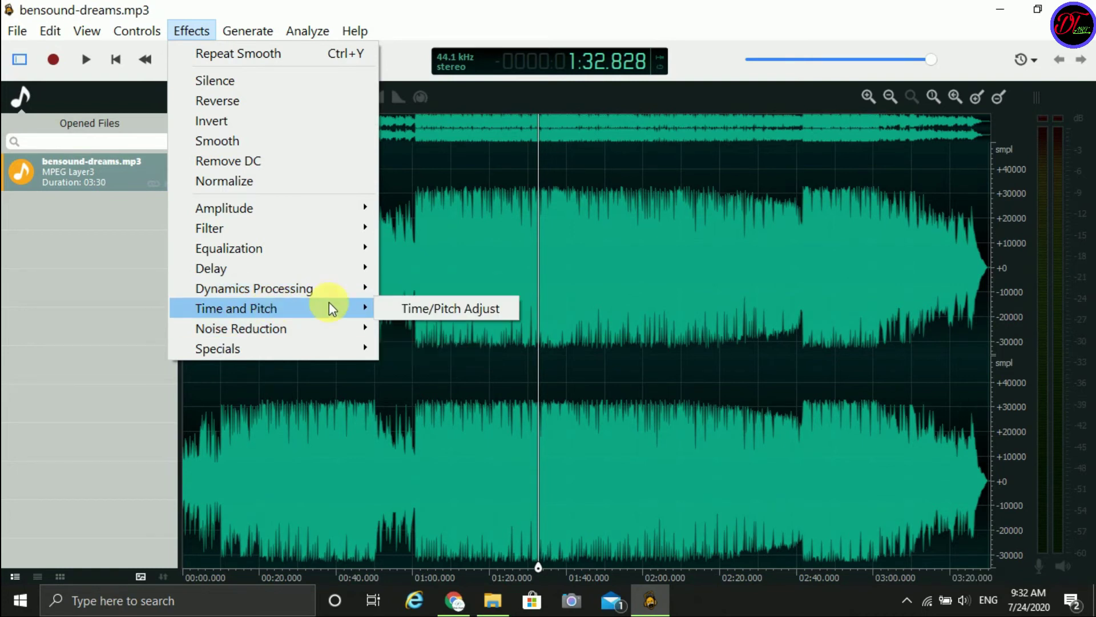
{"action": "left_click", "coordinate": [410, 306]}
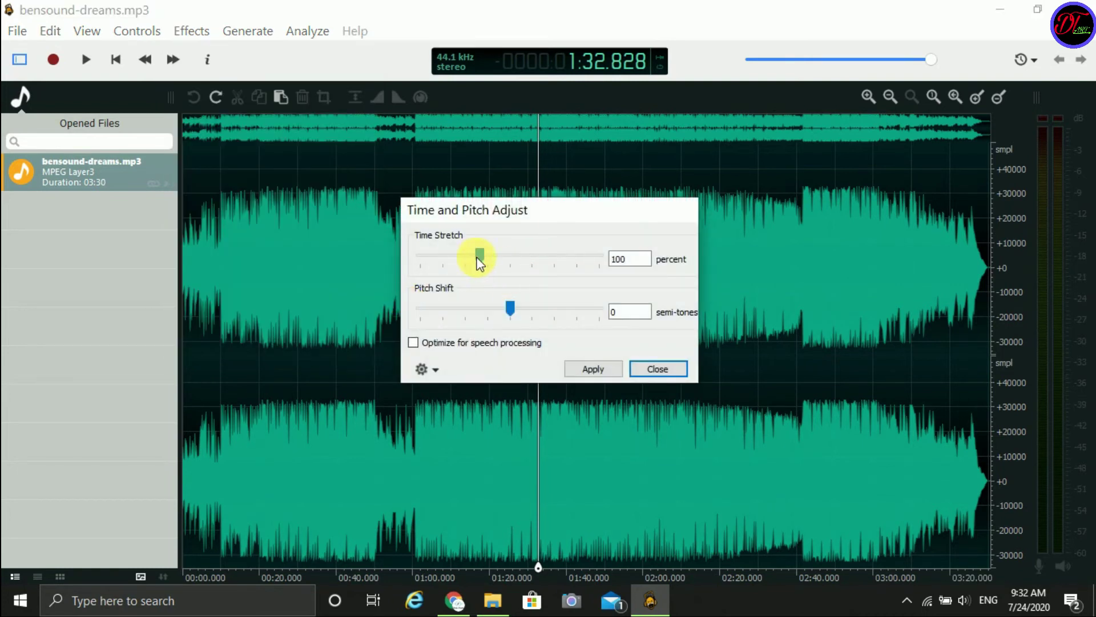
{"action": "left_click", "coordinate": [591, 372]}
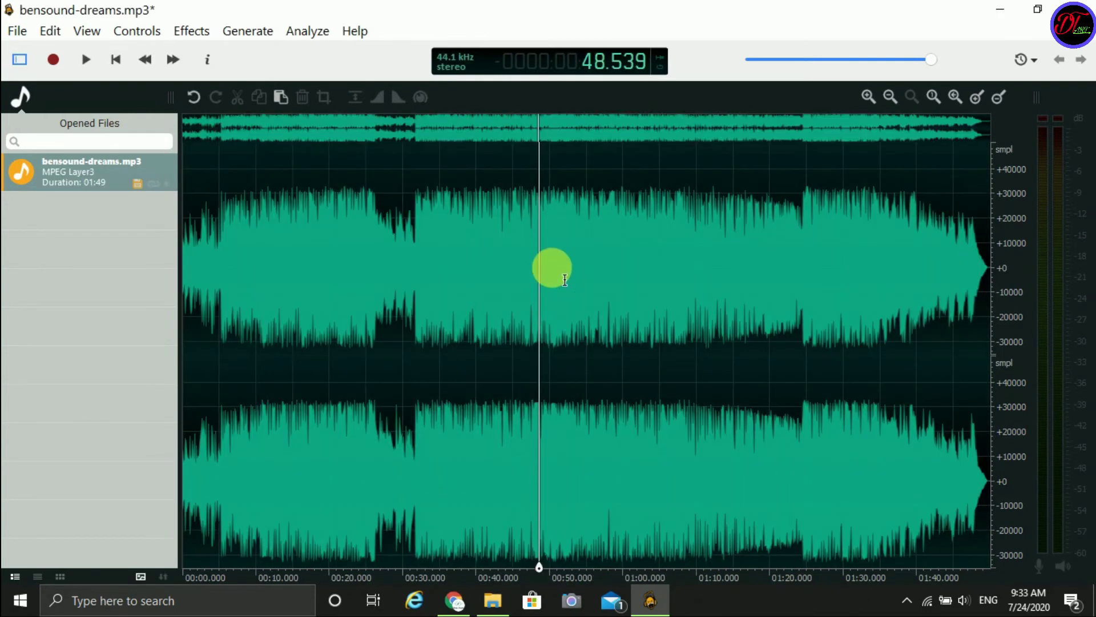
Play part of the shortened audio, then undo the time and pitch adjustment and pause playback
{"action": "left_click", "coordinate": [90, 57]}
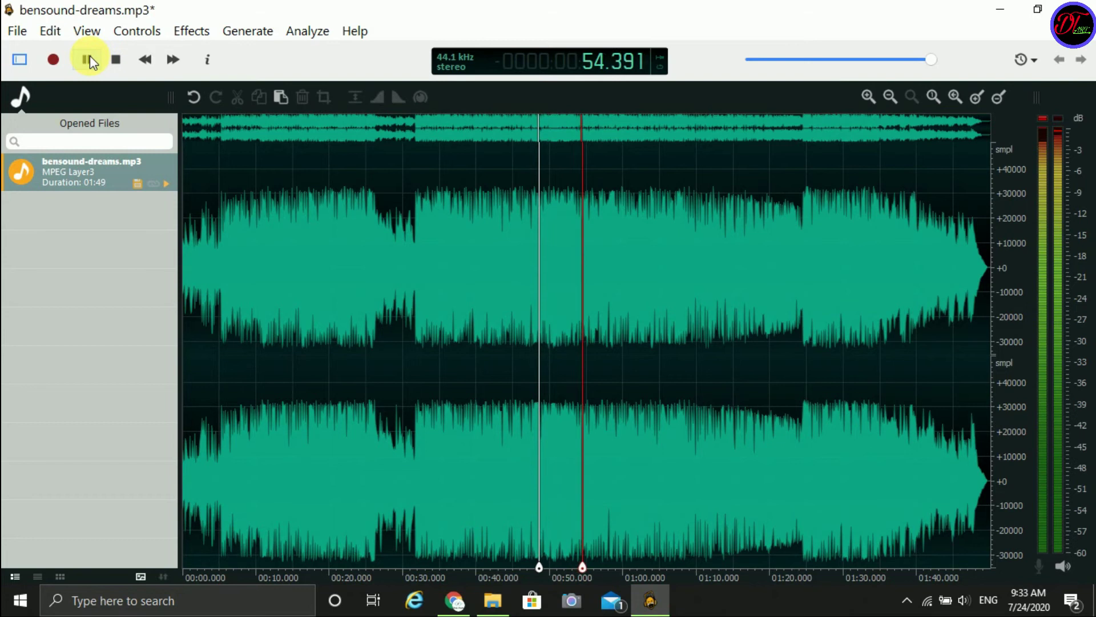
{"action": "left_click", "coordinate": [90, 57]}
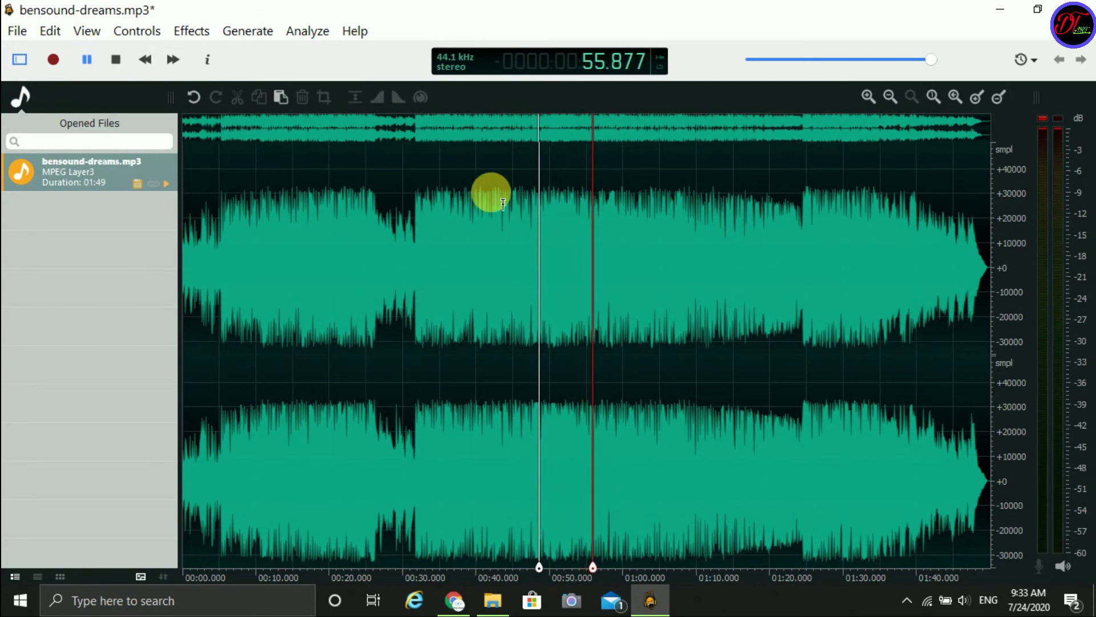
{"action": "left_click", "coordinate": [194, 97]}
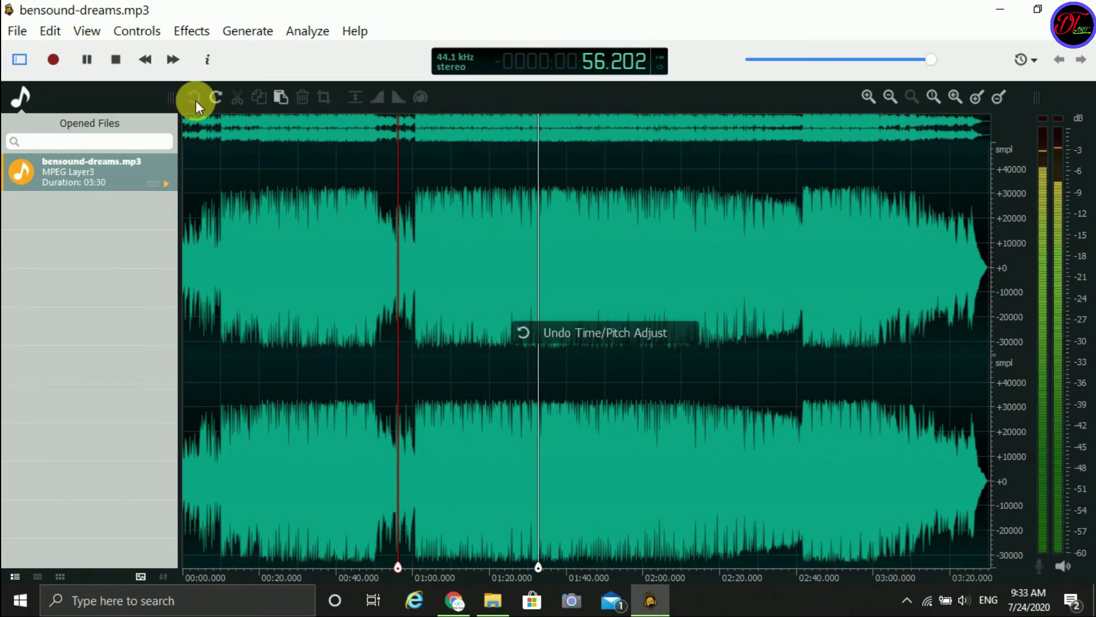
{"action": "left_click", "coordinate": [95, 61]}
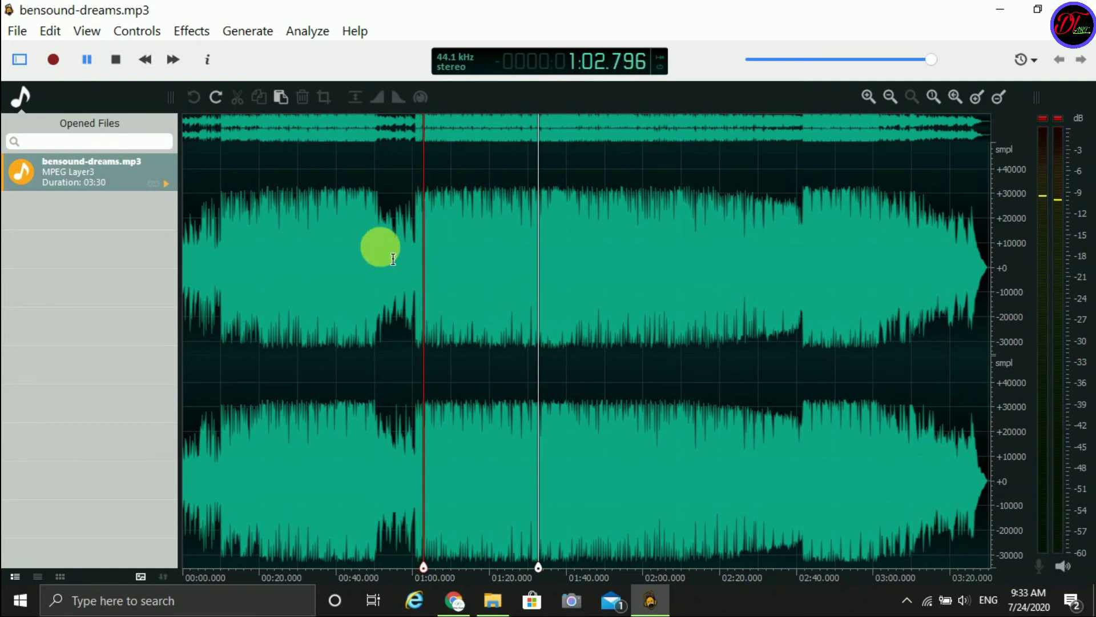
Generate about 32 seconds of silence at the cursor and extend the selection back to about 1:18
{"action": "left_click", "coordinate": [240, 35]}
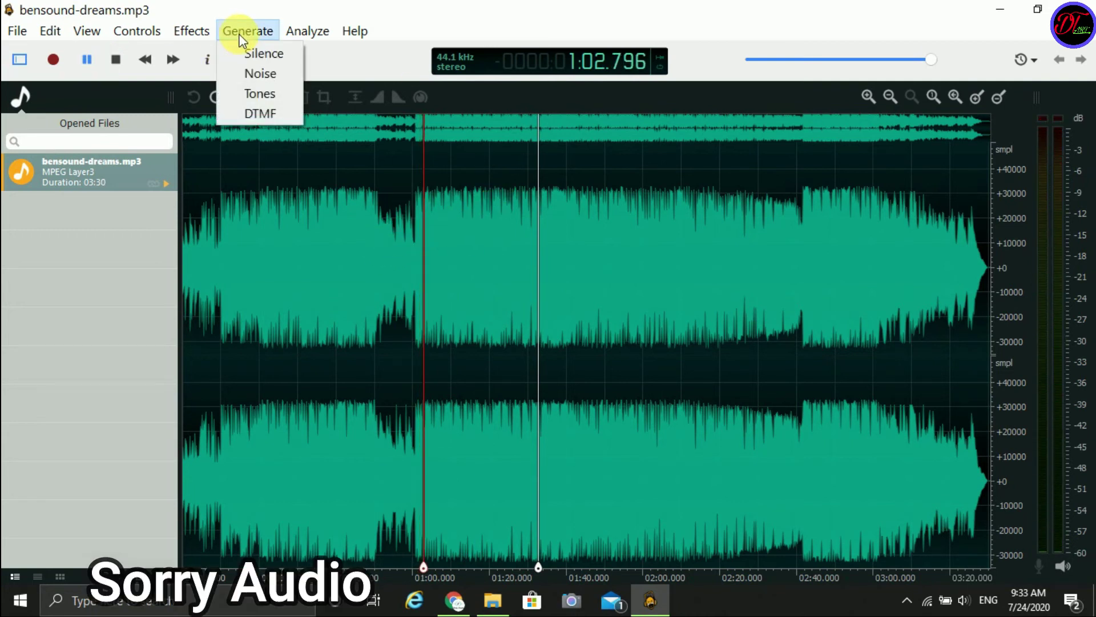
{"action": "left_click", "coordinate": [250, 59]}
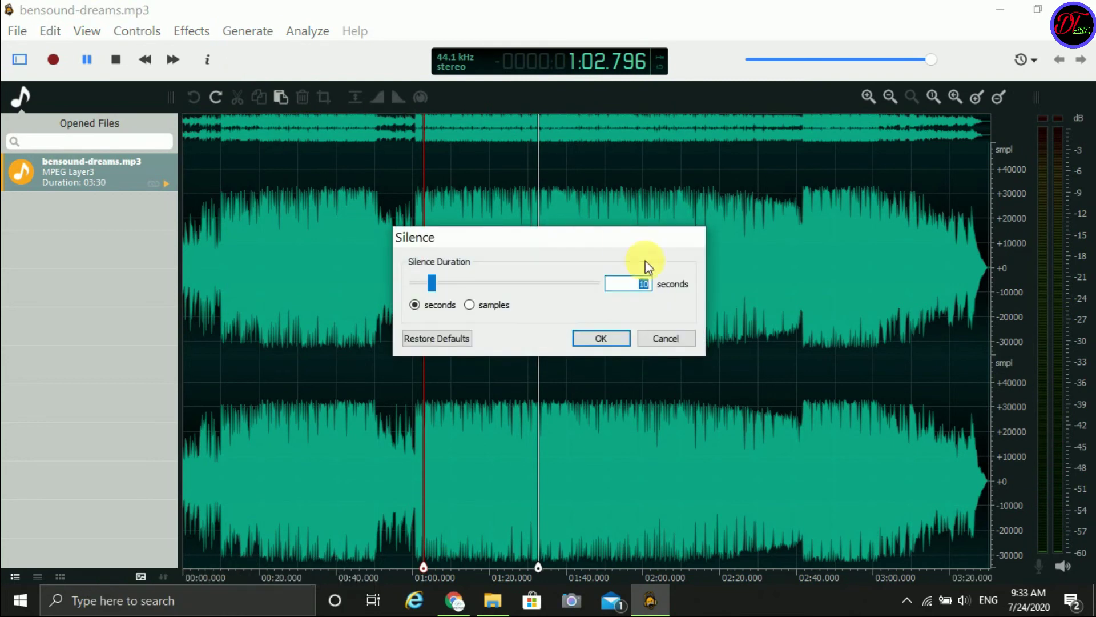
{"action": "left_click_drag", "start_coordinate": [431, 286], "coordinate": [473, 290]}
{"action": "left_click", "coordinate": [605, 345]}
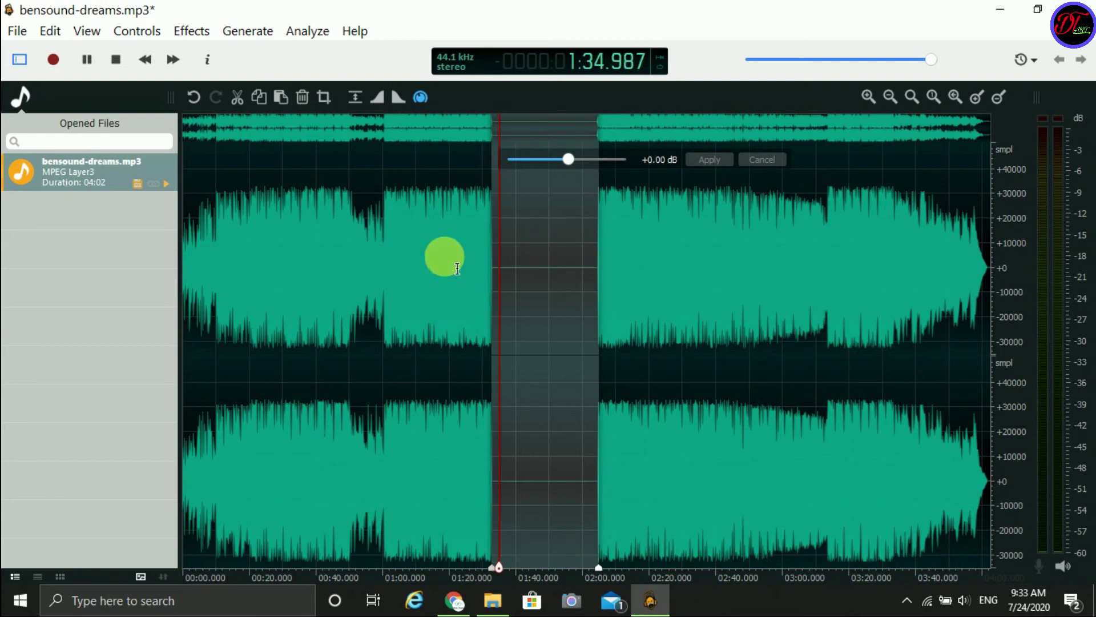
{"action": "left_click", "coordinate": [443, 255], "text": "shift"}
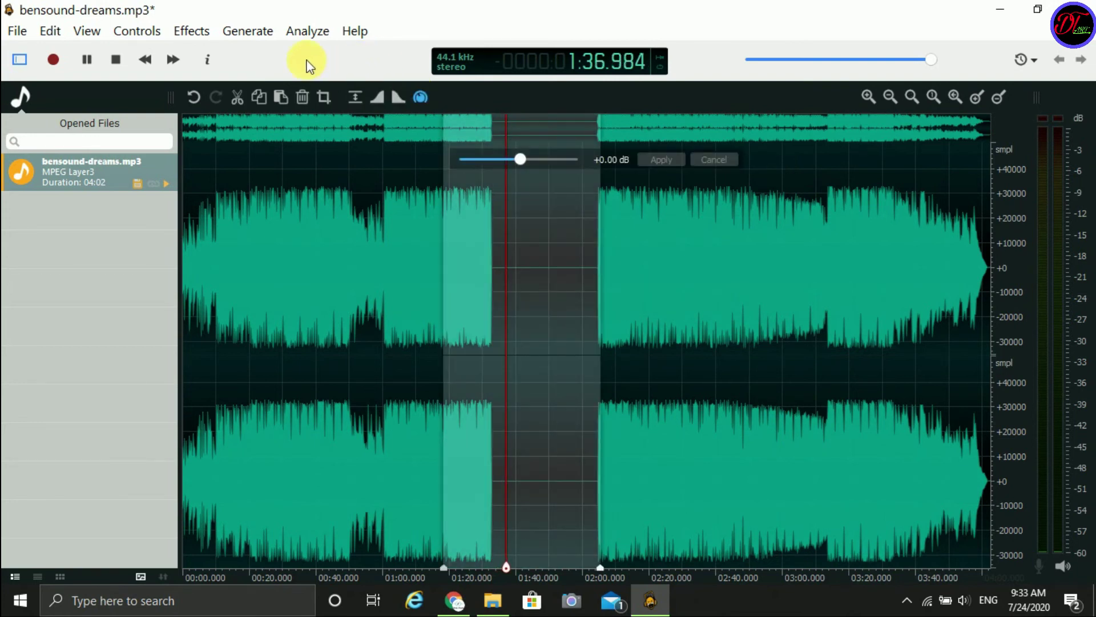
Replace the selected section with 47 seconds of white noise using uniform distribution
{"action": "left_click", "coordinate": [266, 32]}
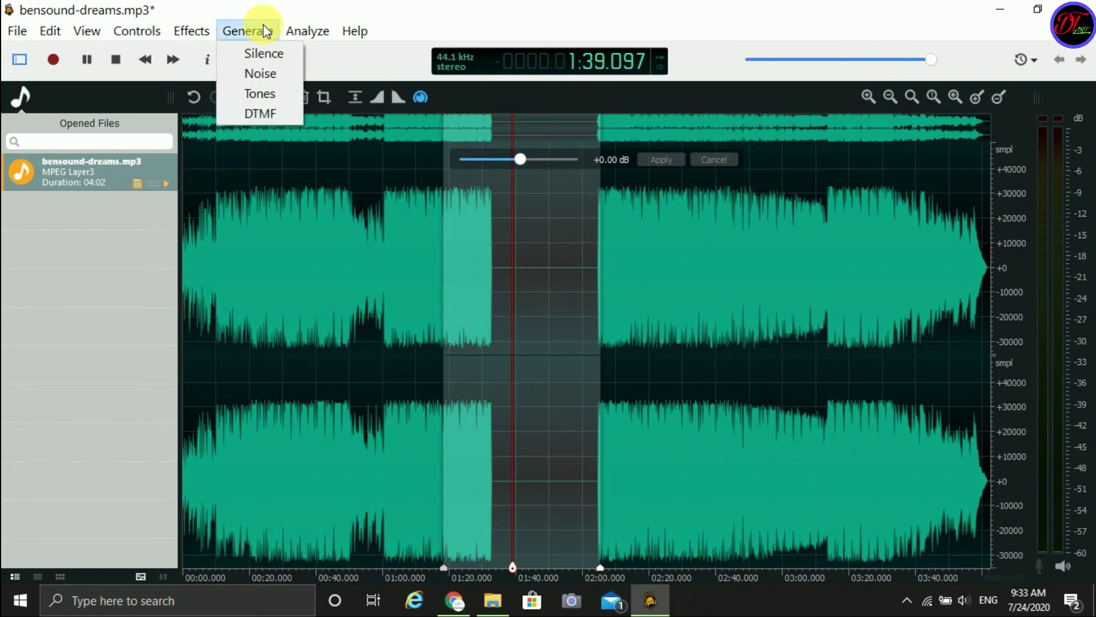
{"action": "left_click", "coordinate": [267, 74]}
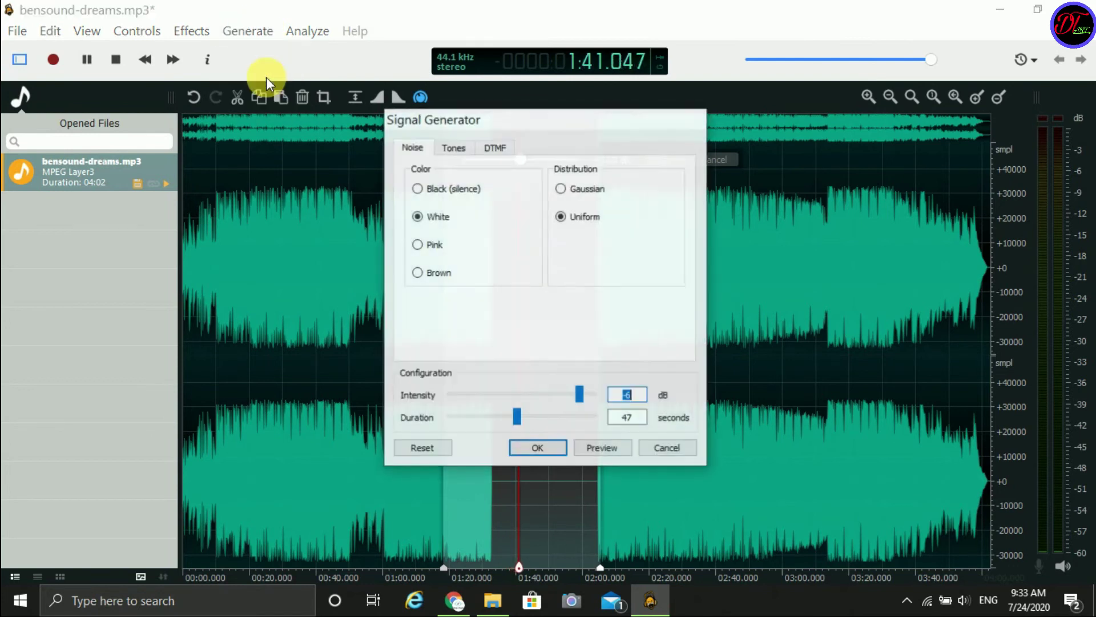
{"action": "left_click", "coordinate": [537, 449]}
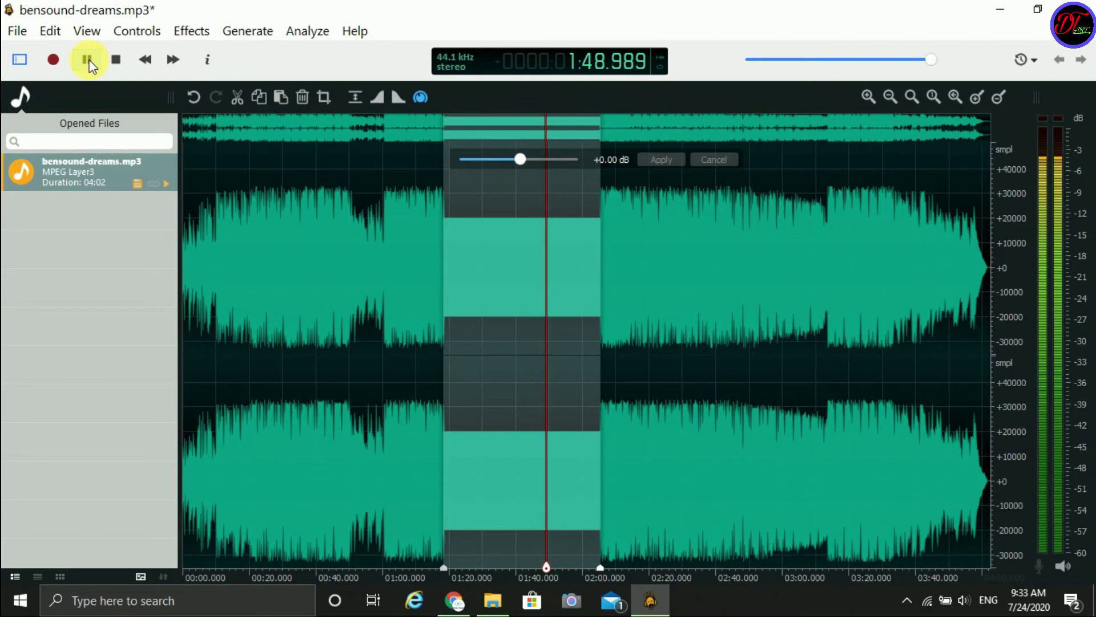
Replace the selected section with a 47-second sine tone at -6 dB, starting at 400 Hz with a higher end frequency
{"action": "left_click", "coordinate": [252, 31]}
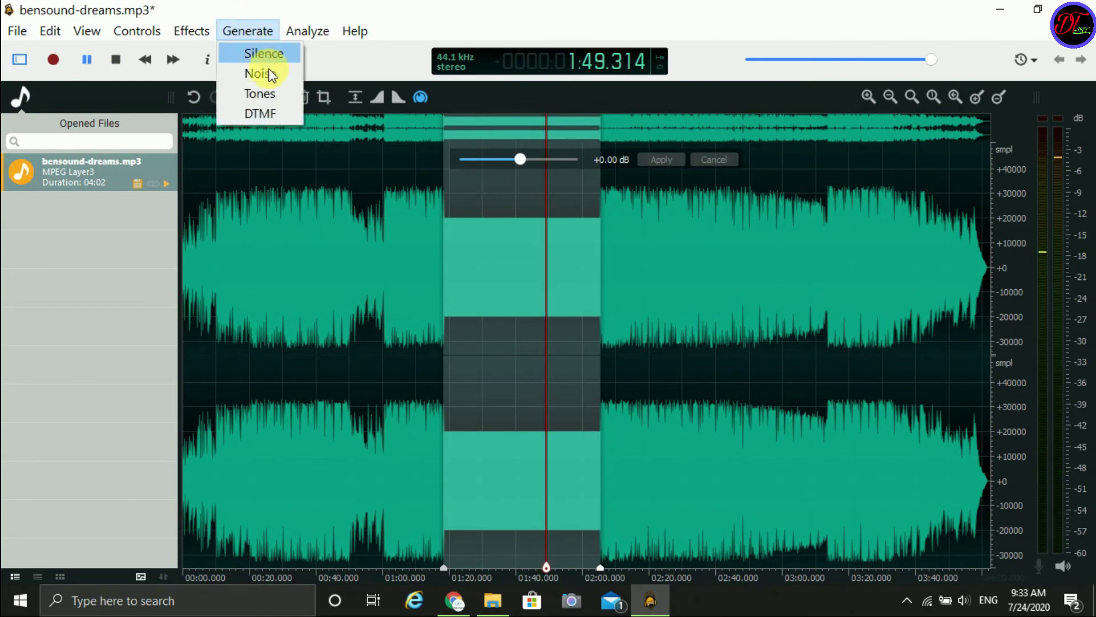
{"action": "left_click", "coordinate": [274, 94]}
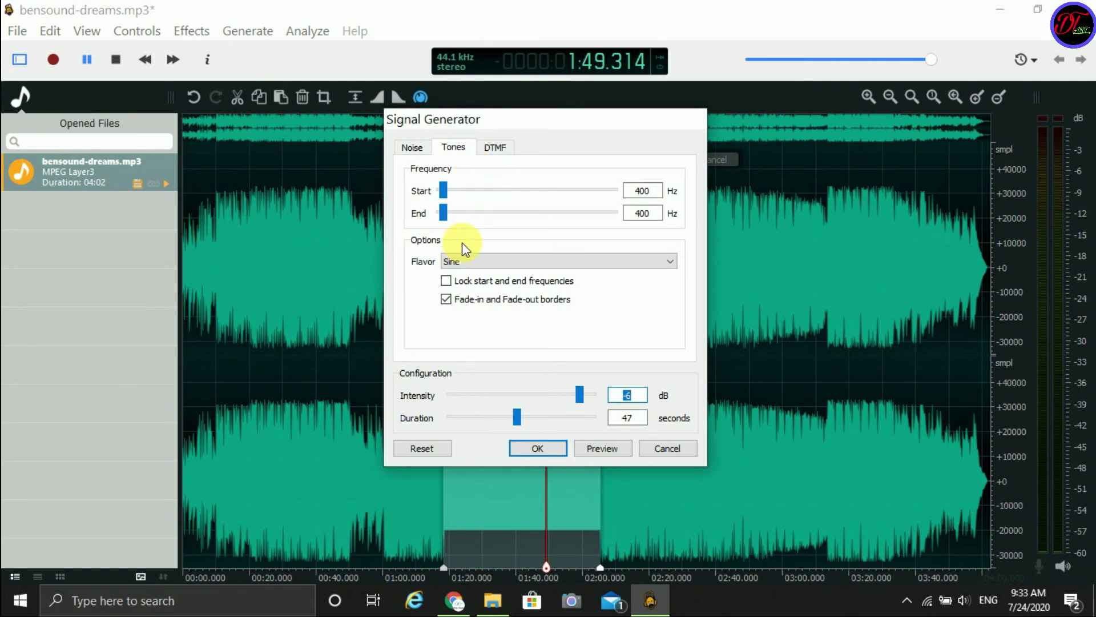
{"action": "mouse_move", "coordinate": [445, 216]}
{"action": "left_mouse_down"}
{"action": "mouse_move", "coordinate": [464, 214]}
{"action": "mouse_move", "coordinate": [459, 203]}
{"action": "left_mouse_up"}
{"action": "left_click", "coordinate": [519, 448]}
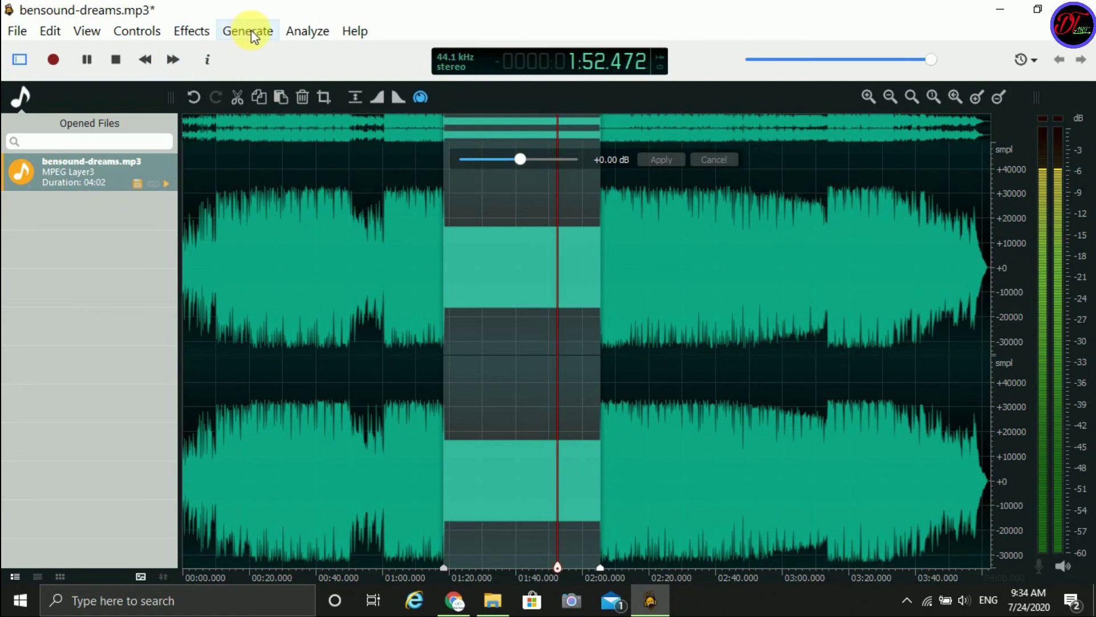
Listen to the generated tone while viewing the available analysis and help commands, and pause playback
{"action": "left_click", "coordinate": [294, 32]}
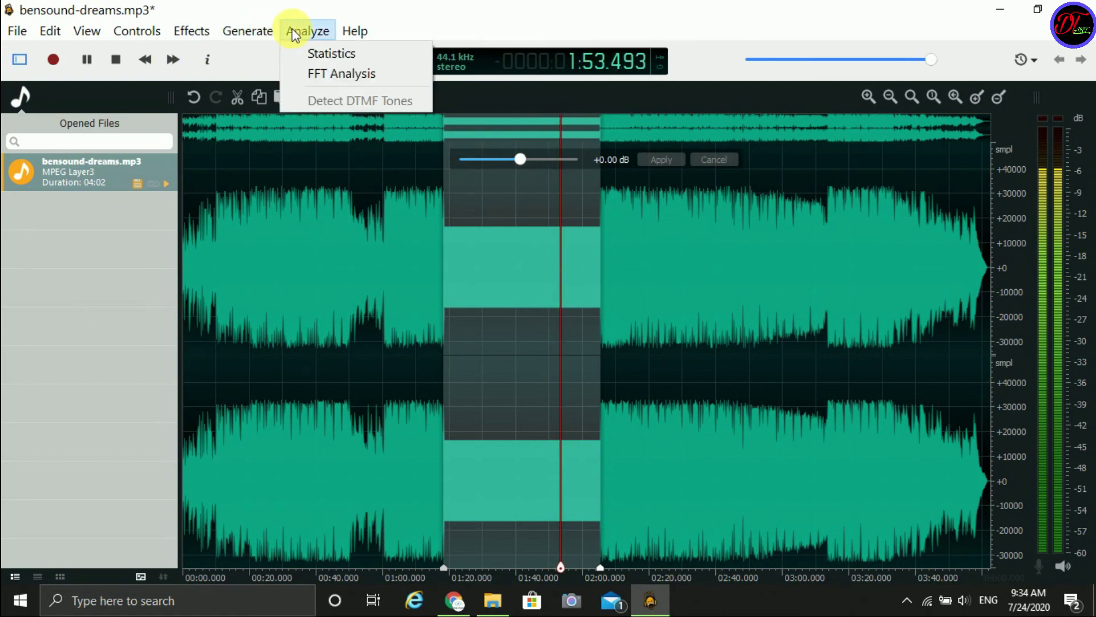
{"action": "left_click", "coordinate": [350, 32]}
{"action": "left_click", "coordinate": [351, 32]}
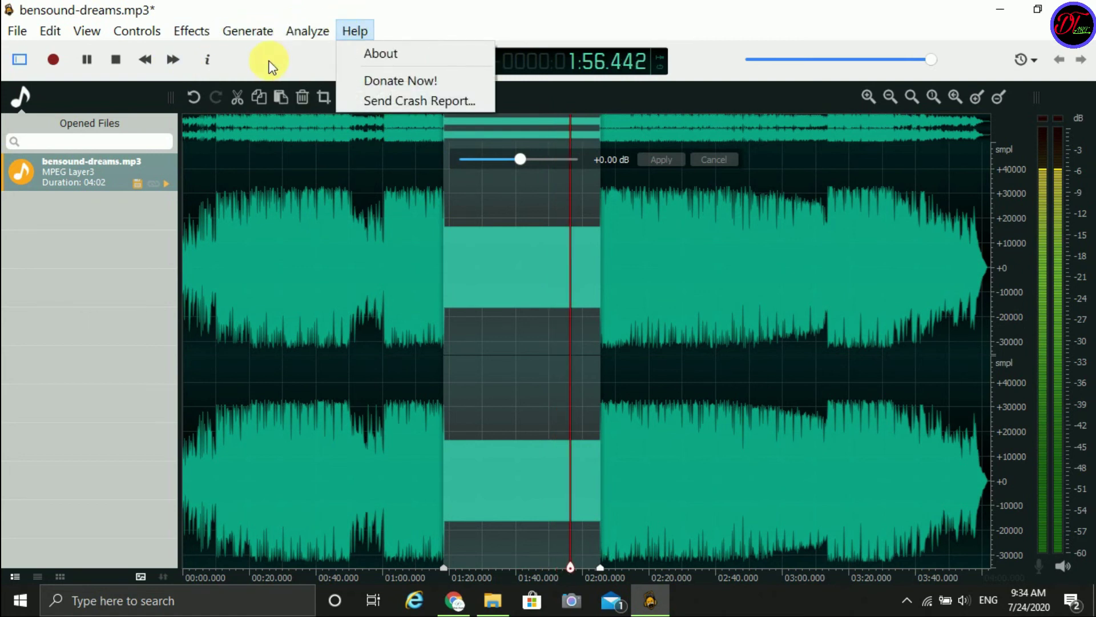
{"action": "left_click", "coordinate": [269, 62]}
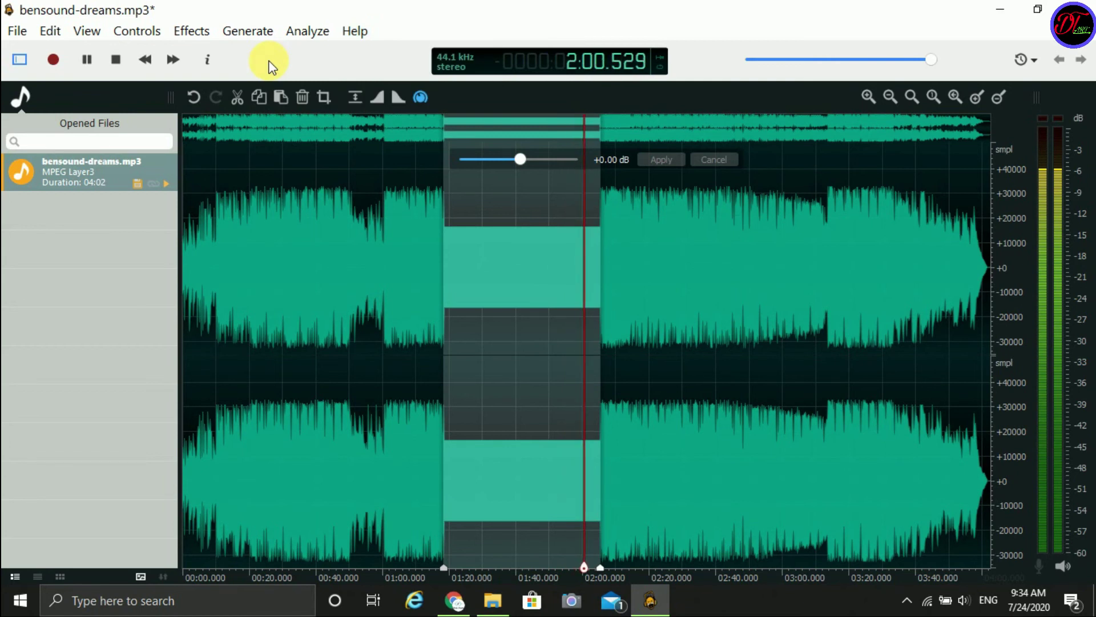
{"action": "left_click", "coordinate": [87, 60]}
{"action": "left_click", "coordinate": [231, 32]}
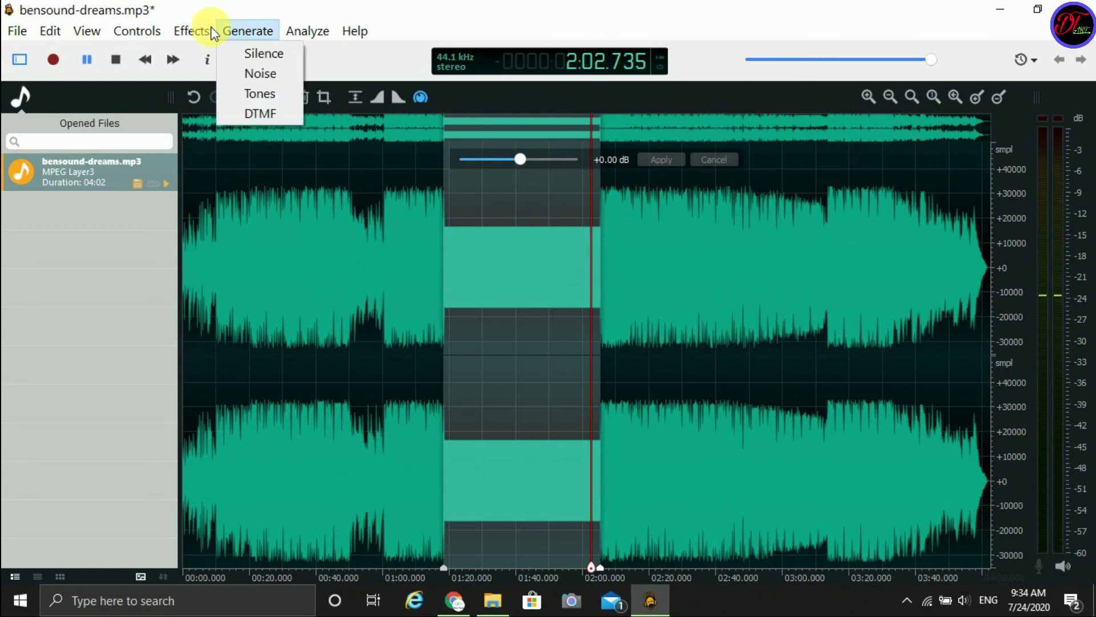
{"action": "left_click", "coordinate": [192, 34]}
{"action": "left_click", "coordinate": [137, 31]}
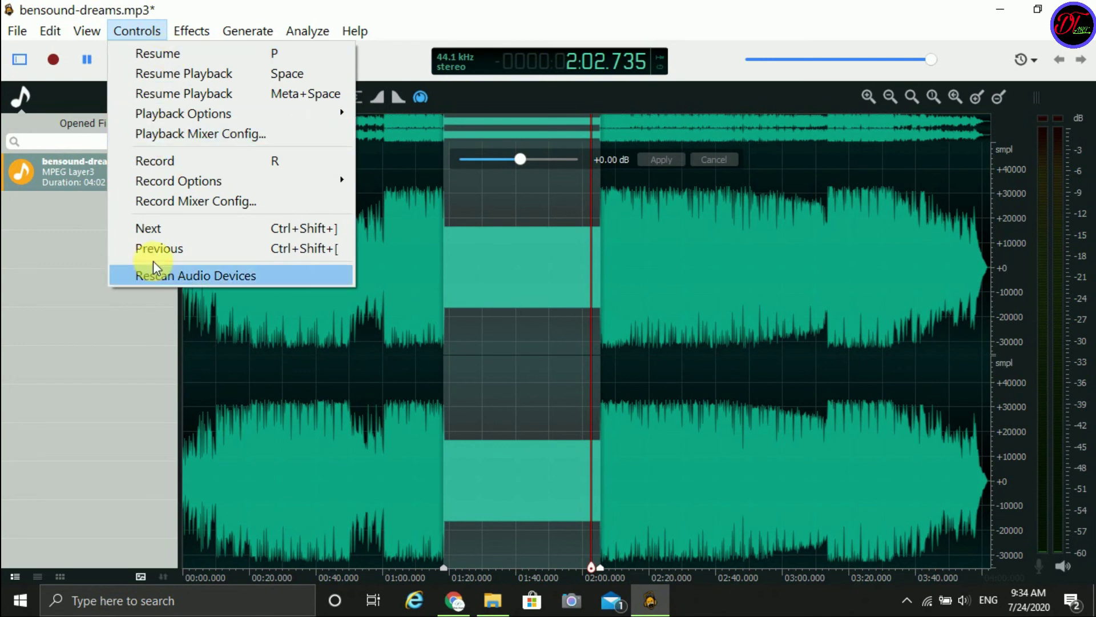
{"action": "mouse_move", "coordinate": [268, 32]}
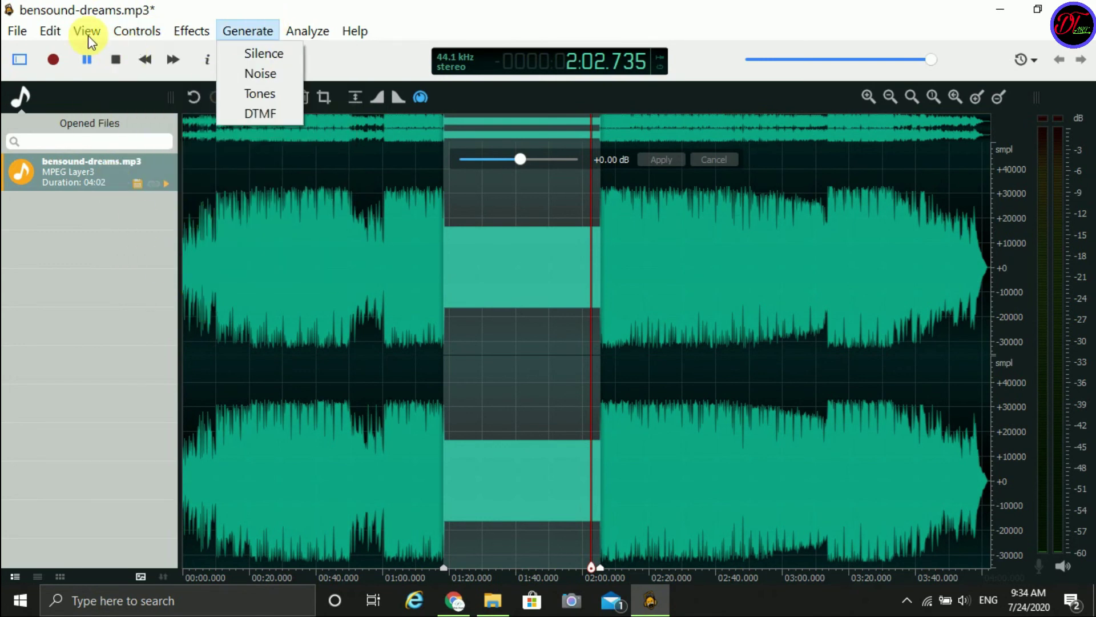
{"action": "mouse_move", "coordinate": [87, 36]}
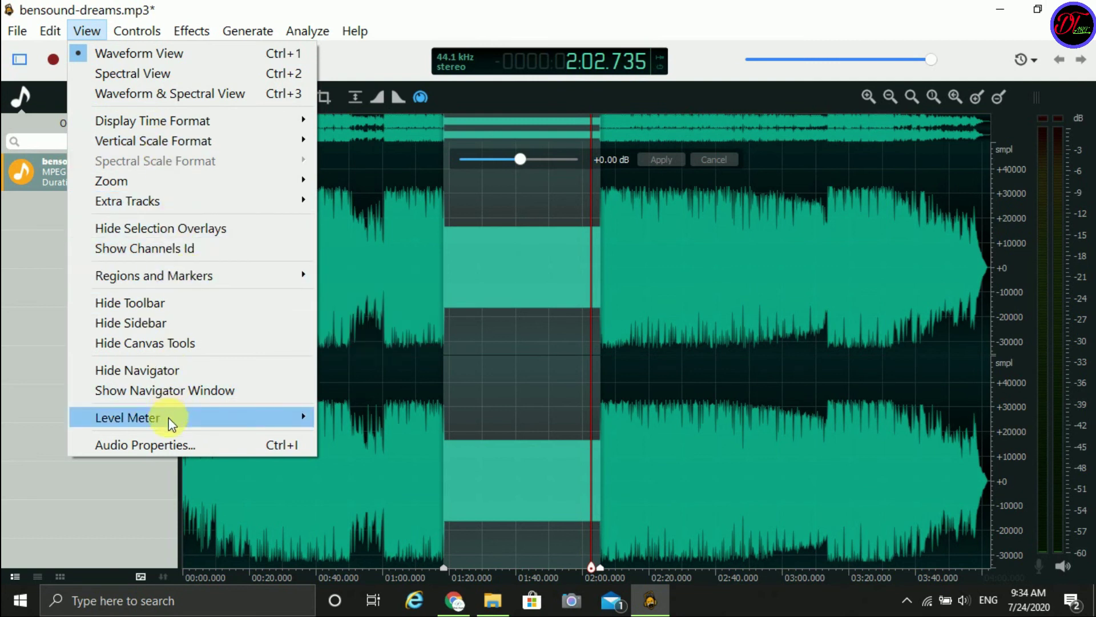
{"action": "left_click", "coordinate": [7, 408]}
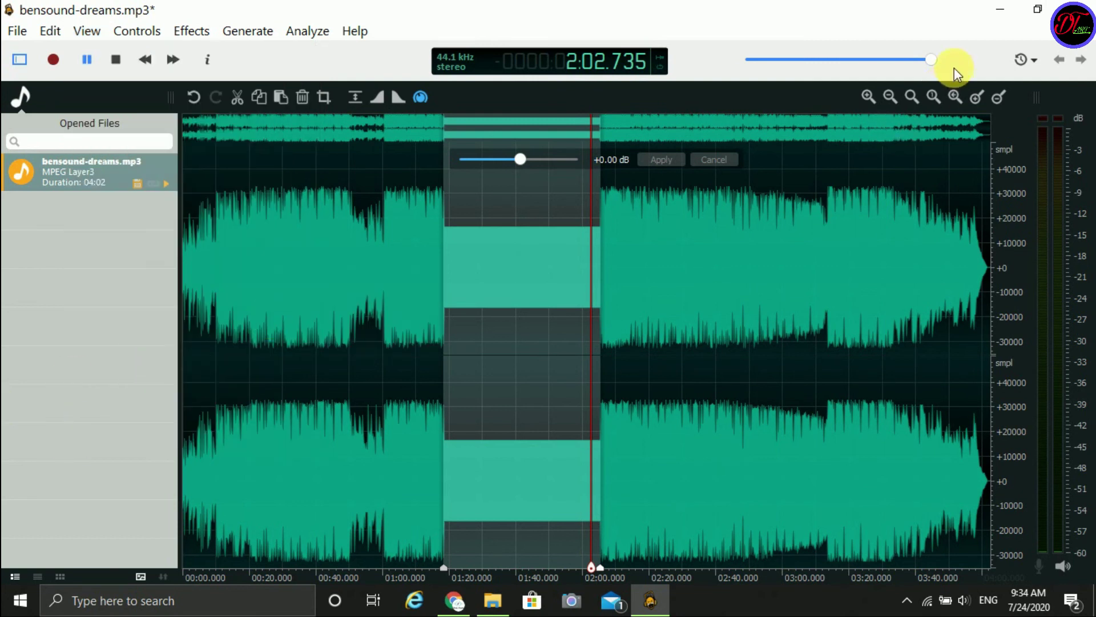
{"action": "left_click_drag", "start_coordinate": [935, 59], "coordinate": [969, 66]}
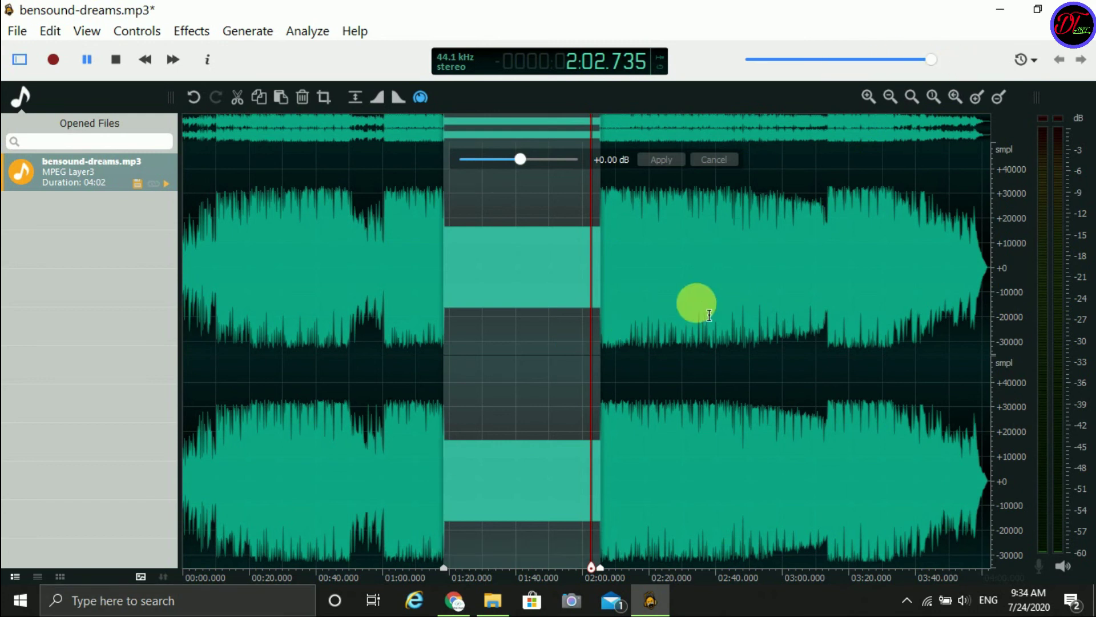
Clear the selection and save the edited bensound-dreams.mp3 file
{"action": "left_click", "coordinate": [696, 303]}
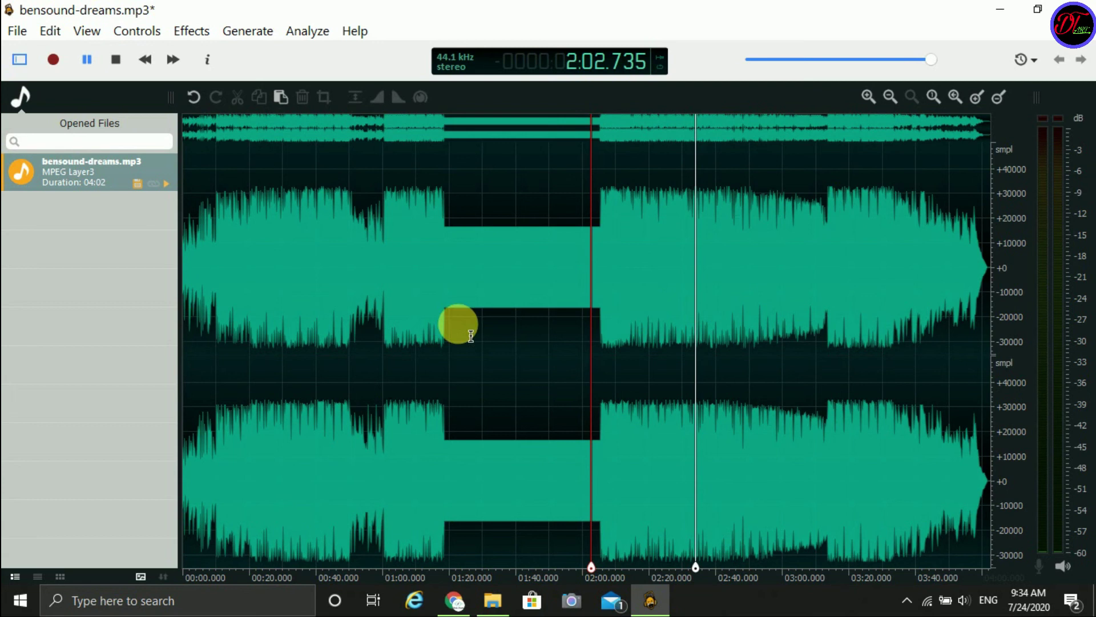
{"action": "left_click", "coordinate": [143, 185]}
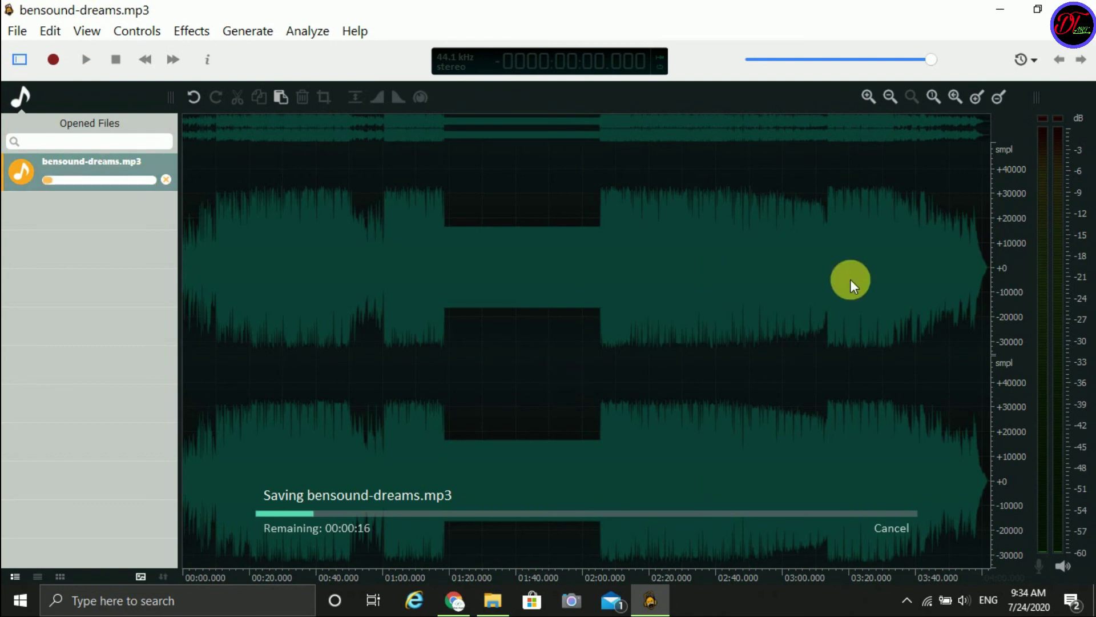